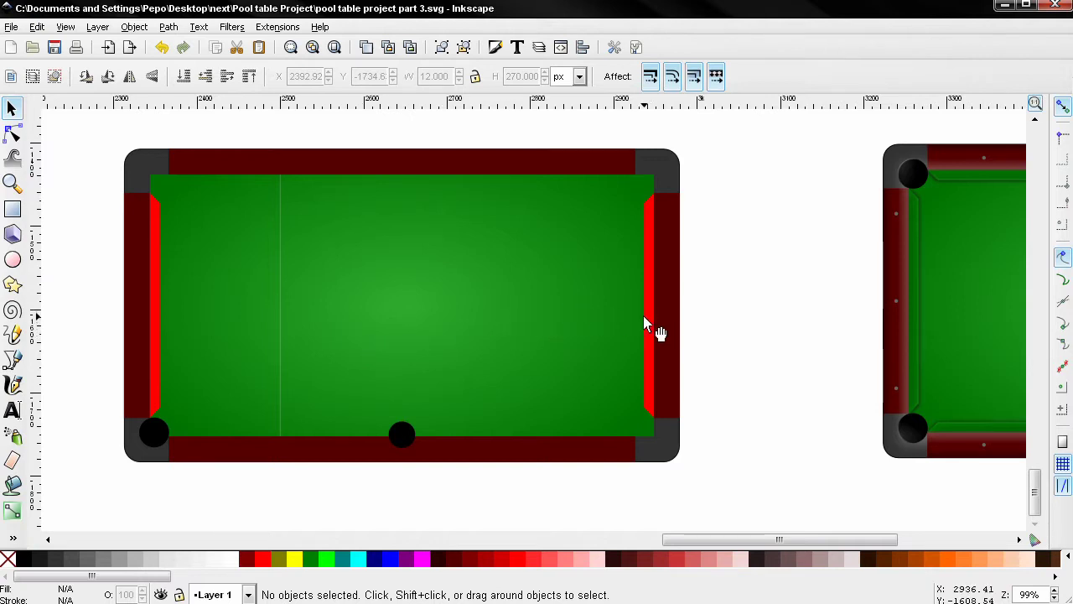
Step: Duplicate the left red cushion strip and rotate the copy 90° counterclockwise
scroll(330, 371, left, 2)
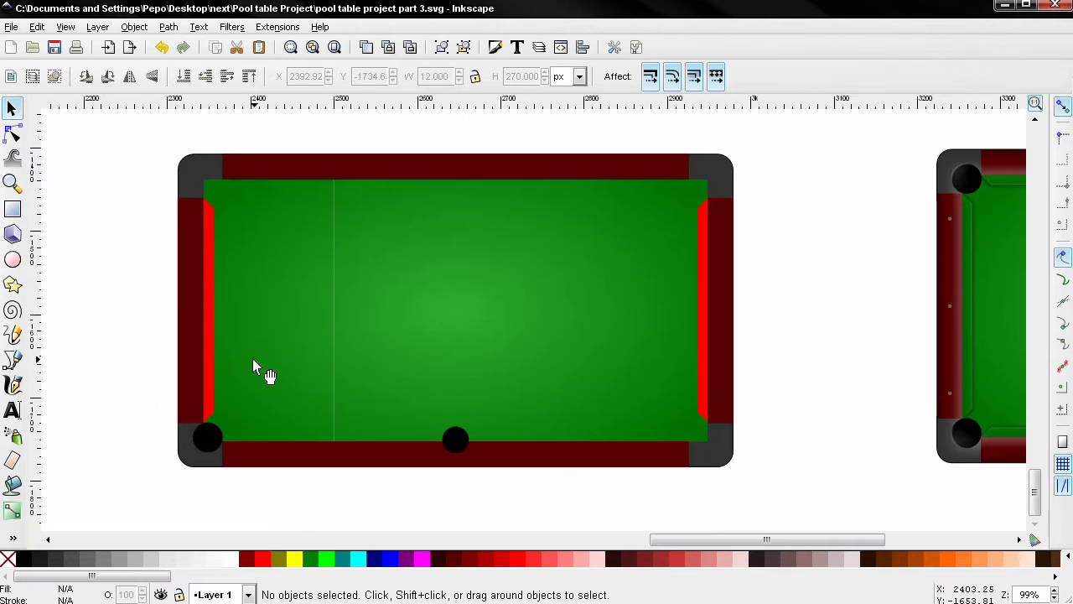
click(210, 332)
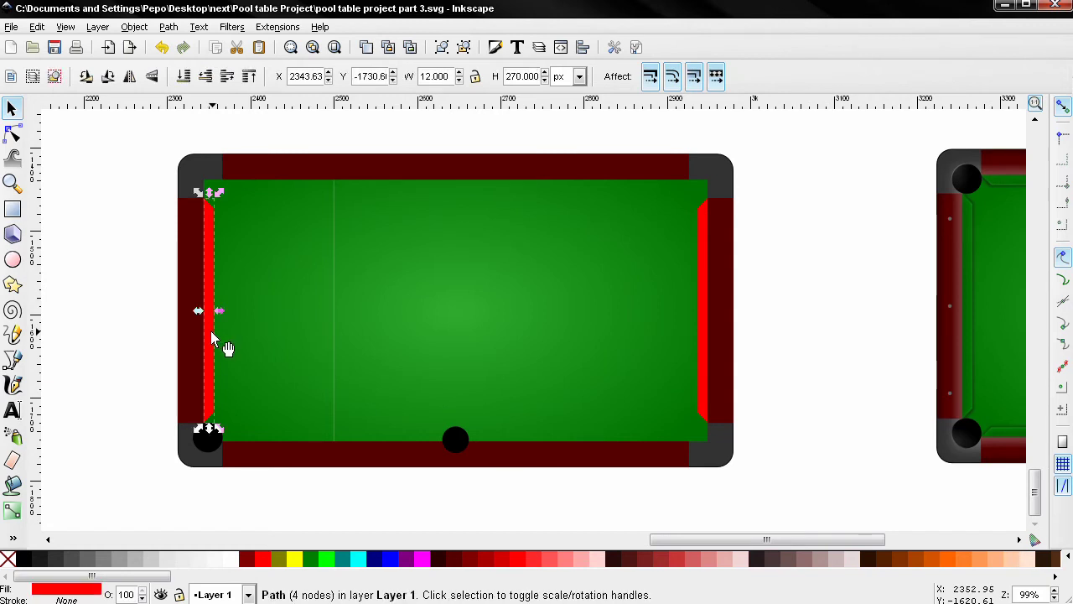
key(ctrl)
click(110, 81)
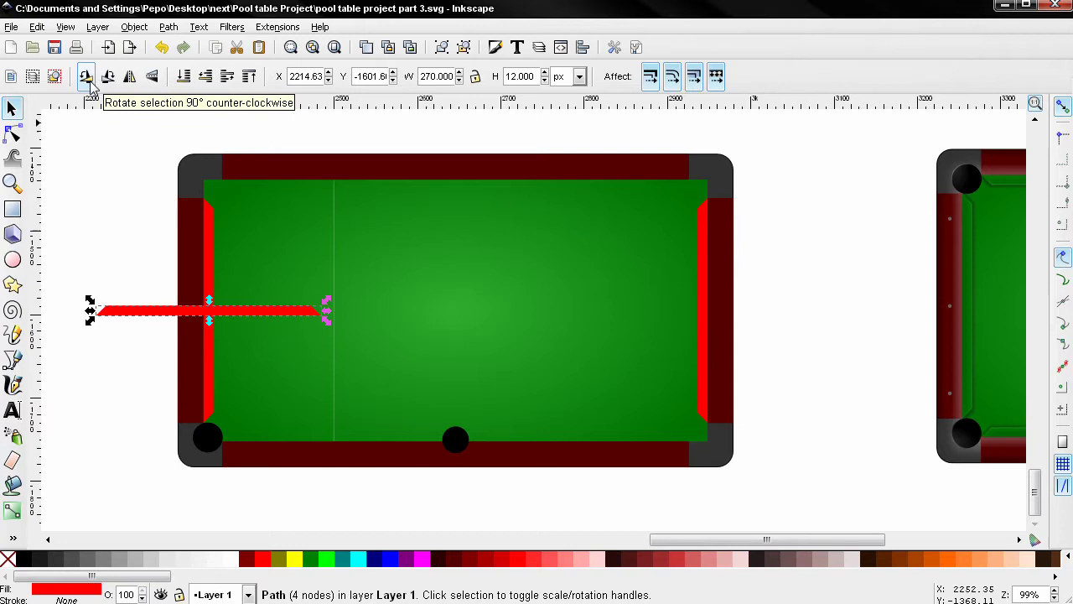
Step: Align the copy's bottom edge to the bottom rail's top edge with Align and Distribute
key(shift)
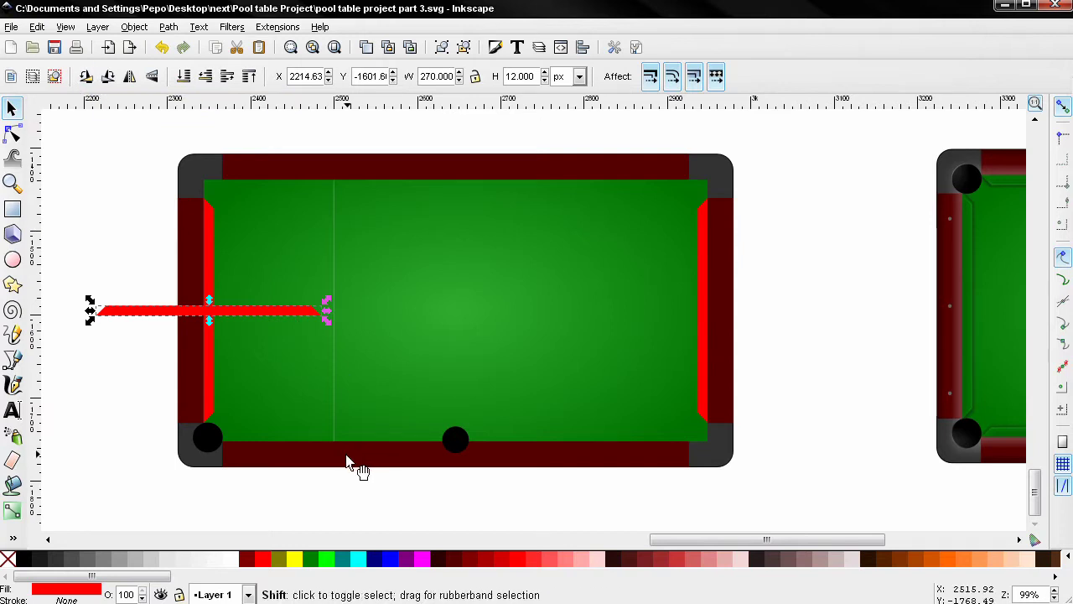
shift+click(349, 462)
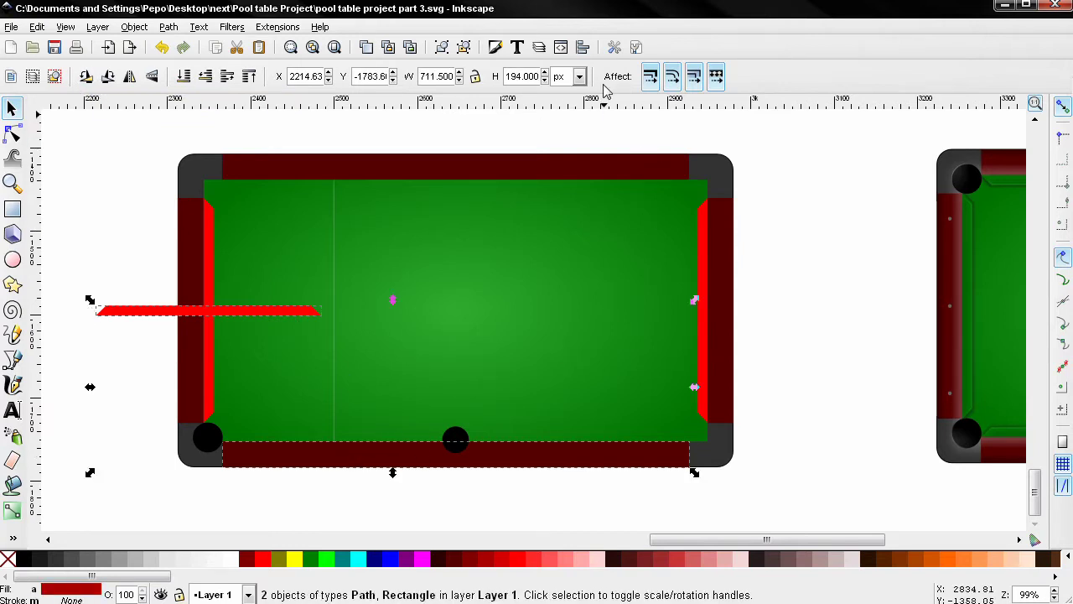
click(582, 48)
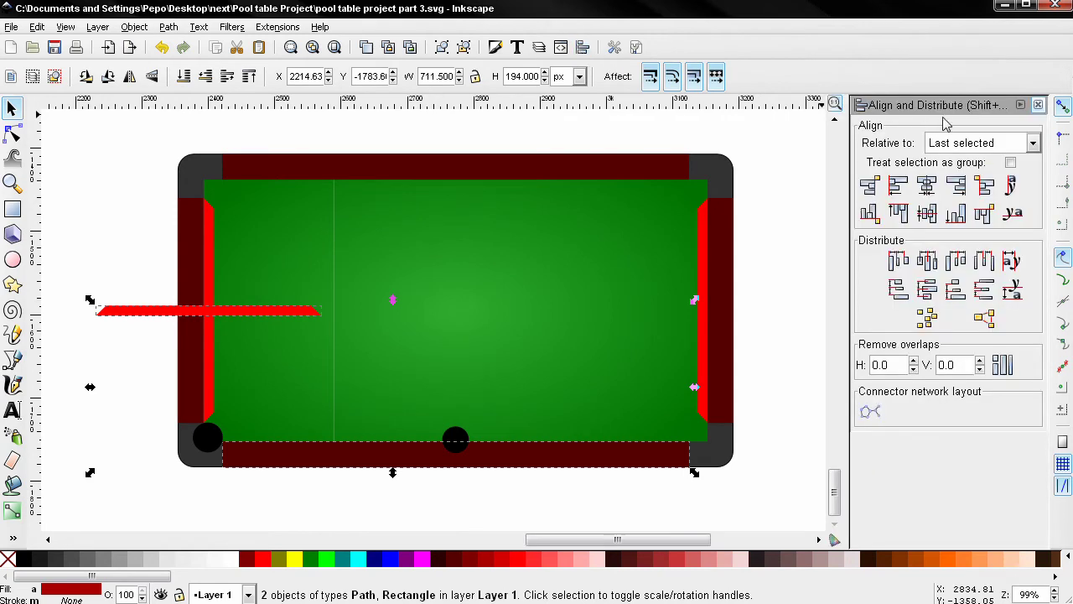
click(870, 213)
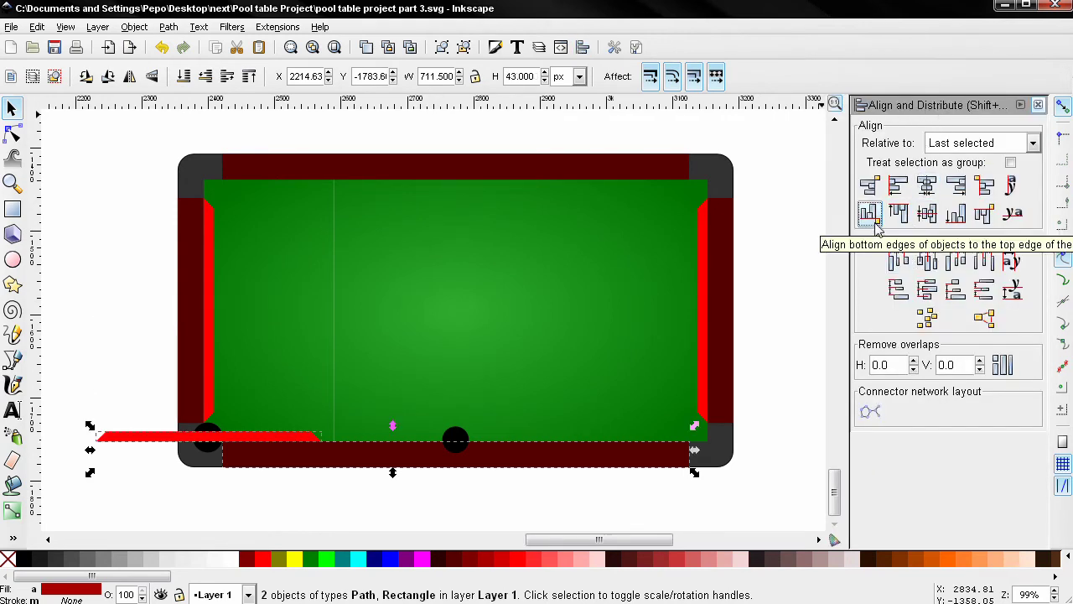
click(143, 369)
scroll(215, 467, left, 2)
scroll(431, 460, up, 1)
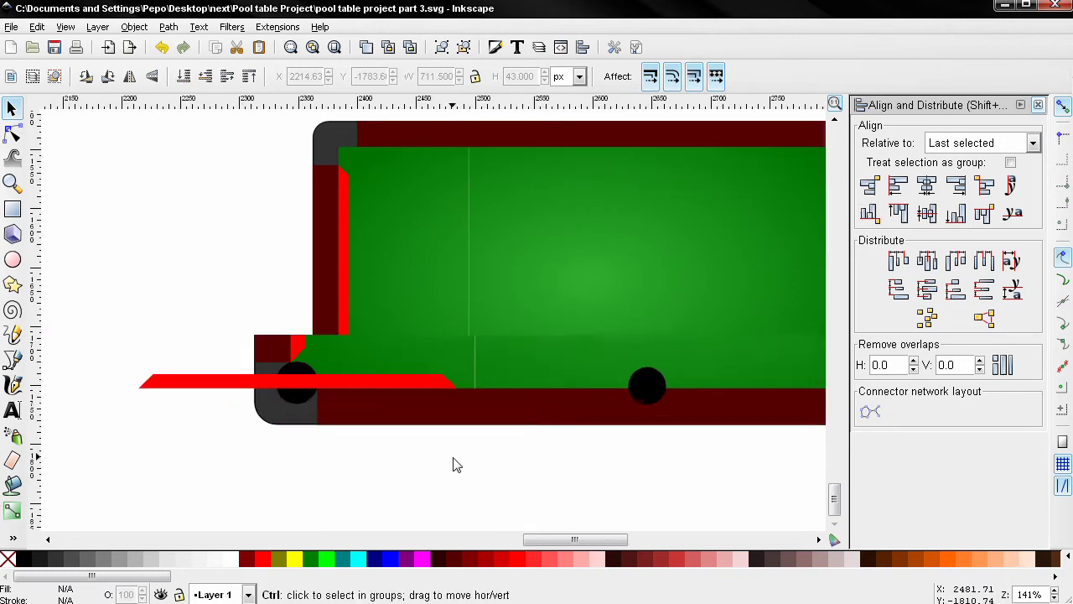
scroll(449, 459, up, 2)
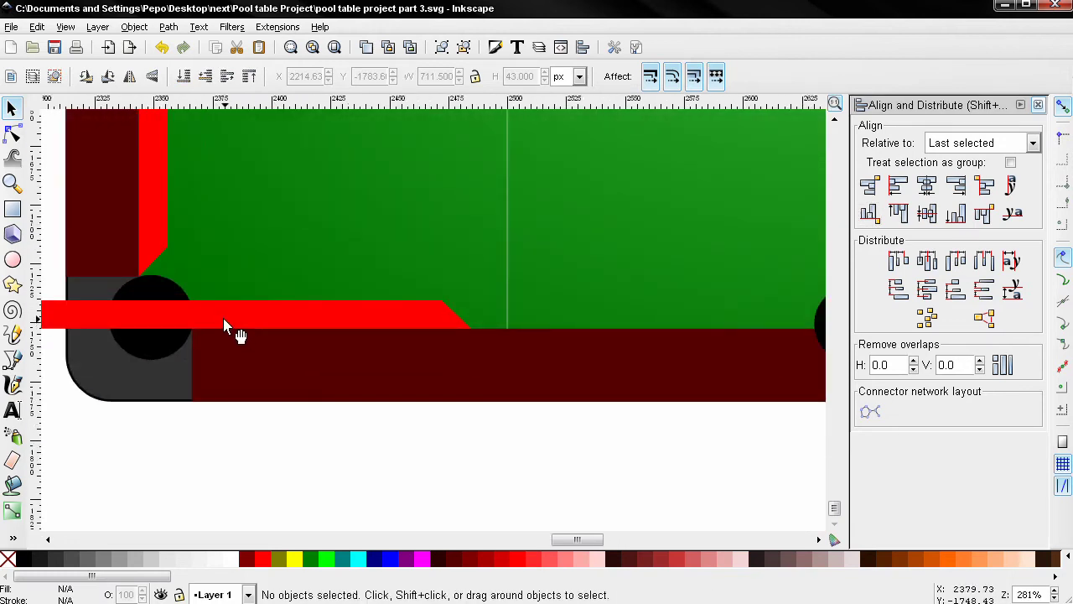
Step: Slide the red bar right so it spans from the bottom-left corner pocket to the middle pocket
click(225, 325)
drag(201, 318, 556, 327)
scroll(178, 339, up, 1)
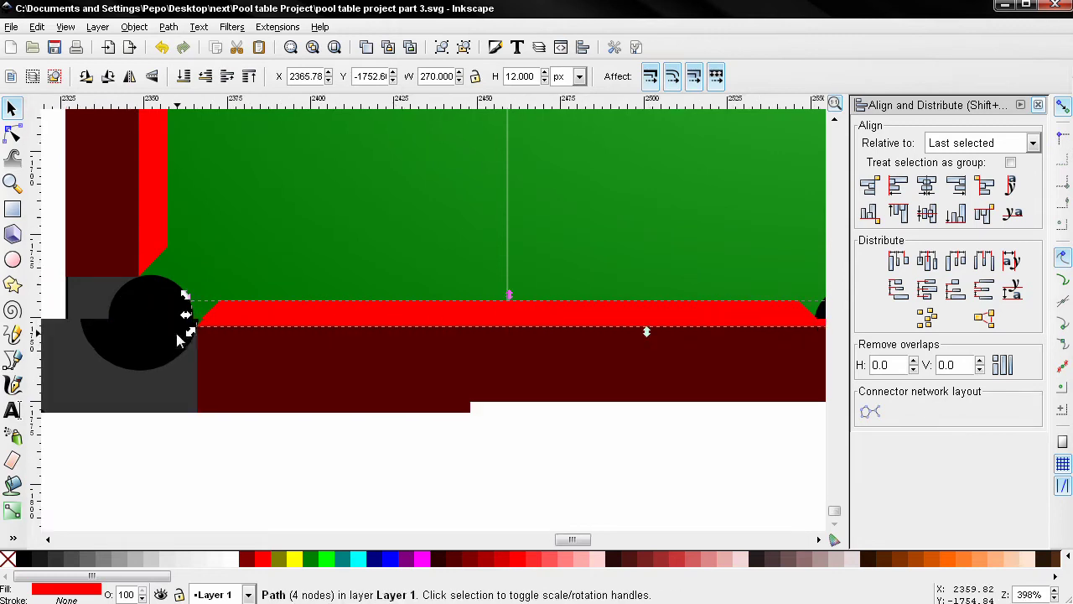
scroll(178, 339, up, 5)
drag(251, 311, 261, 320)
scroll(261, 377, down, 6)
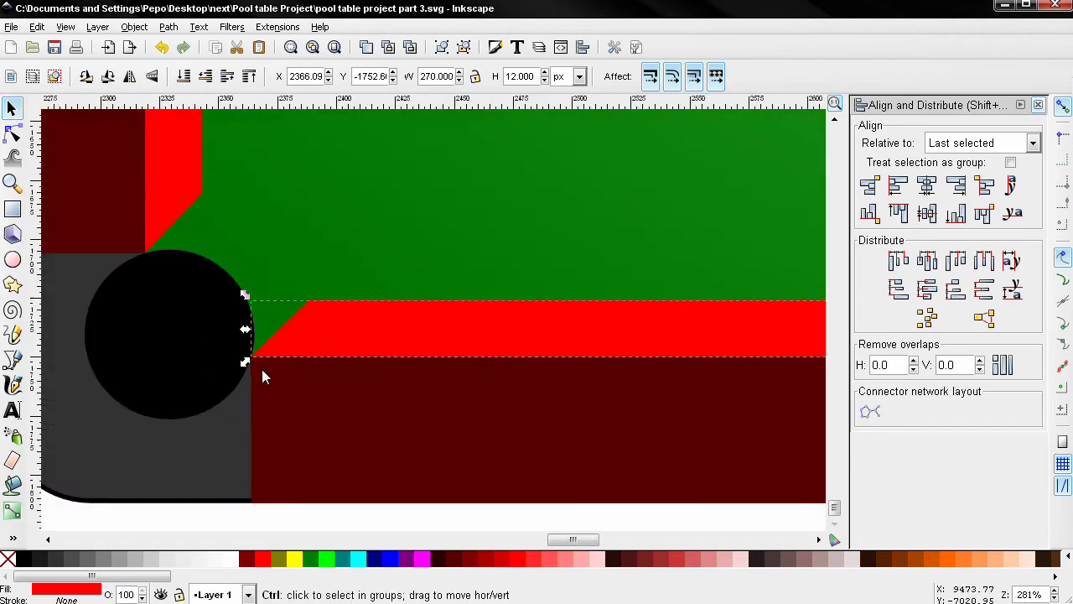
scroll(262, 377, down, 3)
click(698, 479)
scroll(724, 460, up, 2)
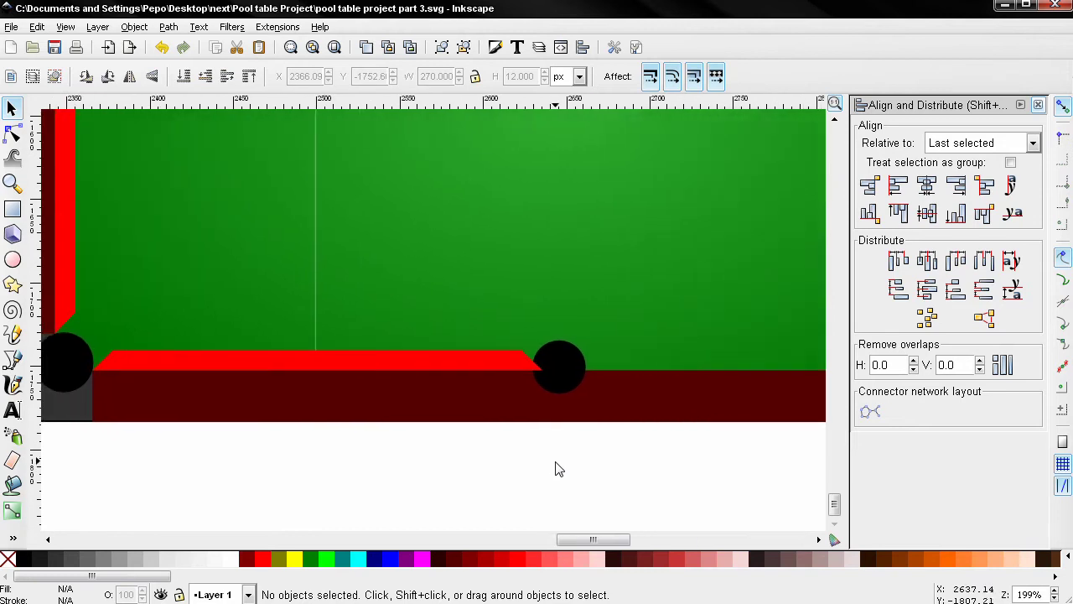
scroll(526, 366, up, 5)
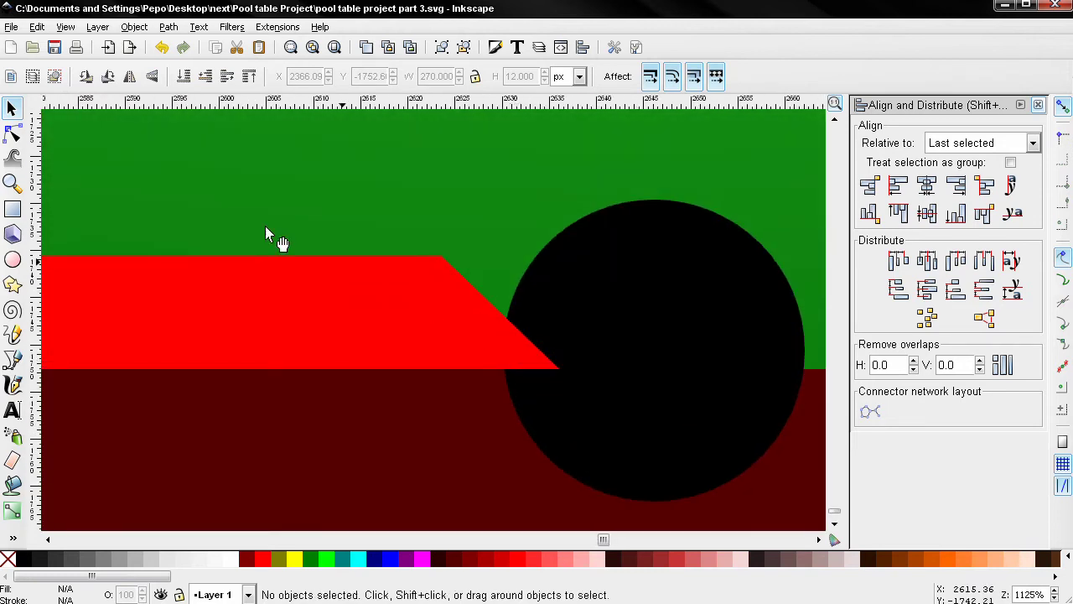
Step: With the Node tool, pull the strip's lower right node back onto the middle pocket's edge
click(12, 133)
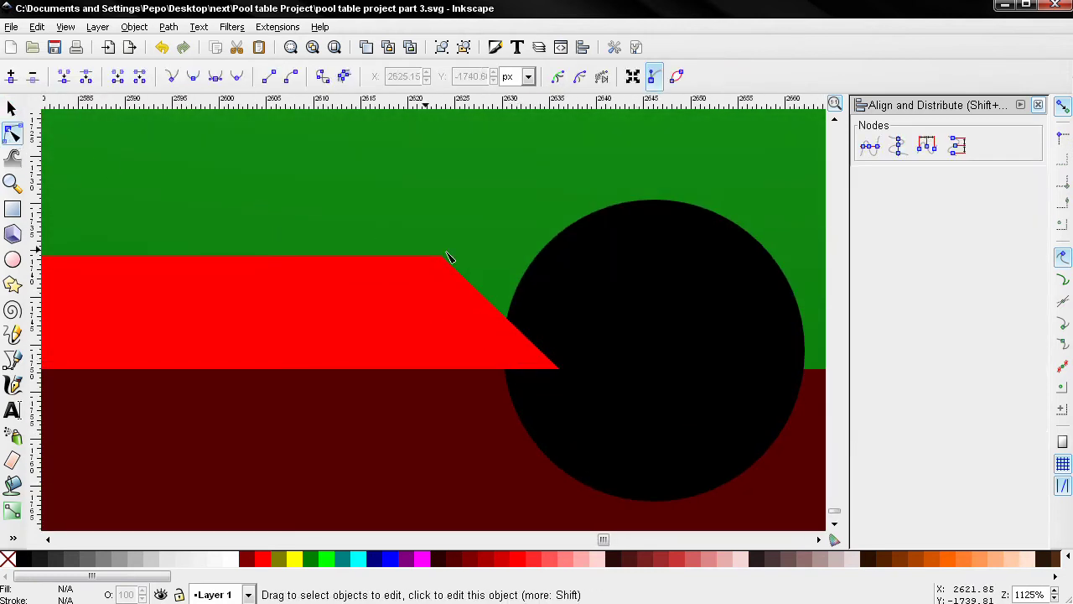
click(439, 283)
drag(416, 221, 507, 371)
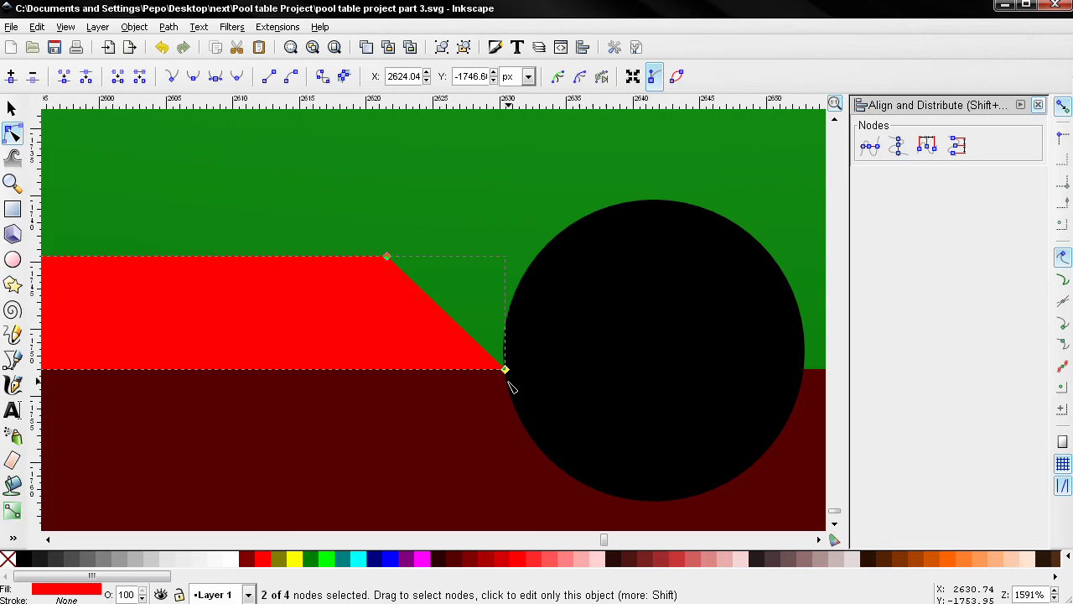
scroll(503, 372, up, 7)
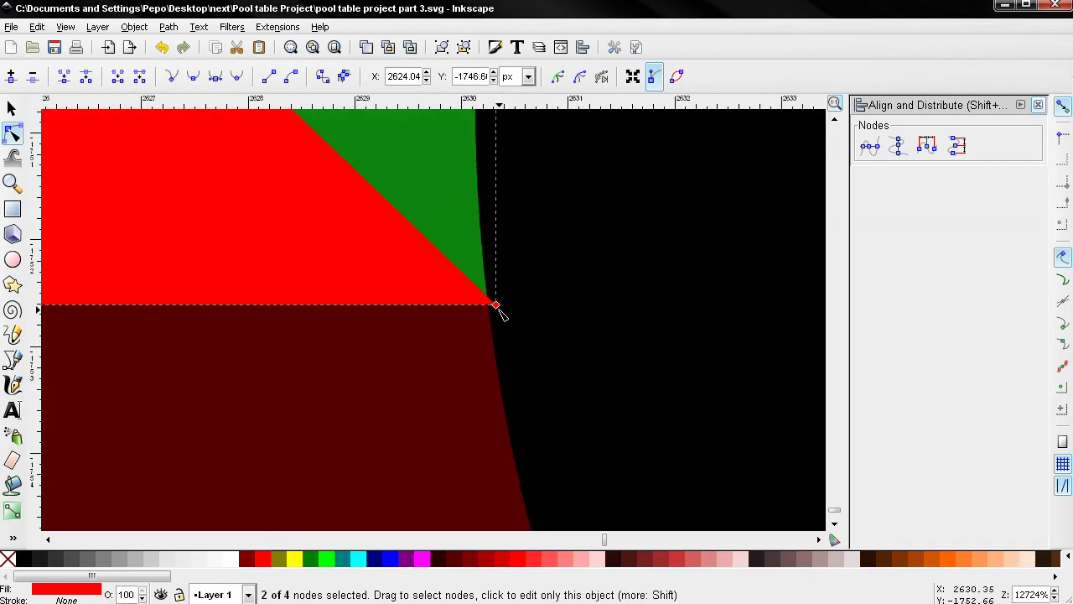
mouse_move(497, 309)
mouse_down()
mouse_move(481, 309)
mouse_move(493, 312)
mouse_up()
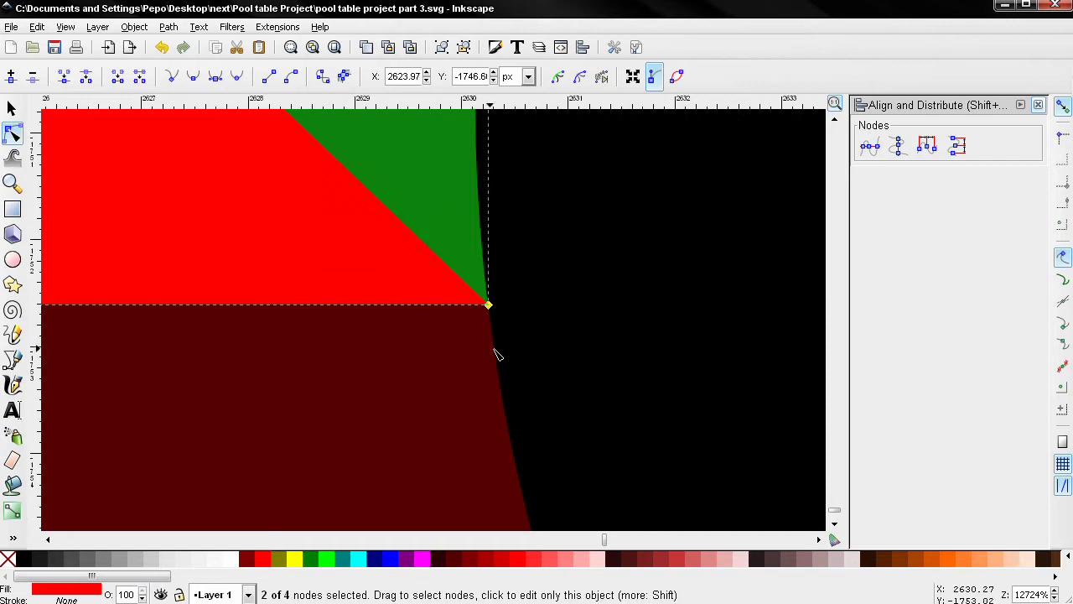
click(456, 200)
scroll(452, 289, down, 11)
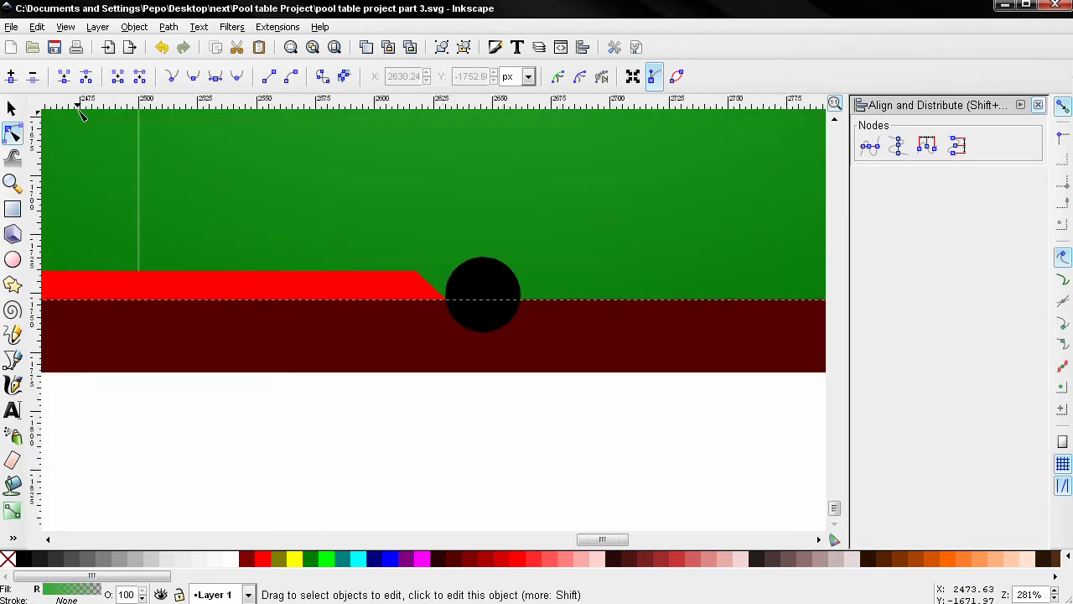
Step: Change the diagonal guide through the middle pocket to -67 degrees and zoom to the cushion corner
double_click(315, 427)
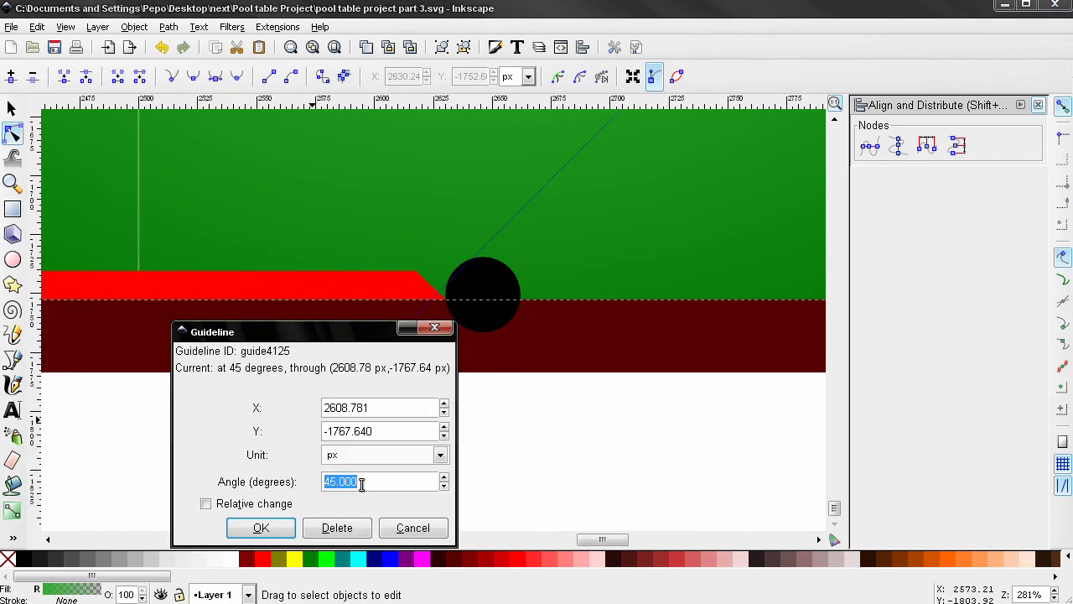
text(-)
click(256, 527)
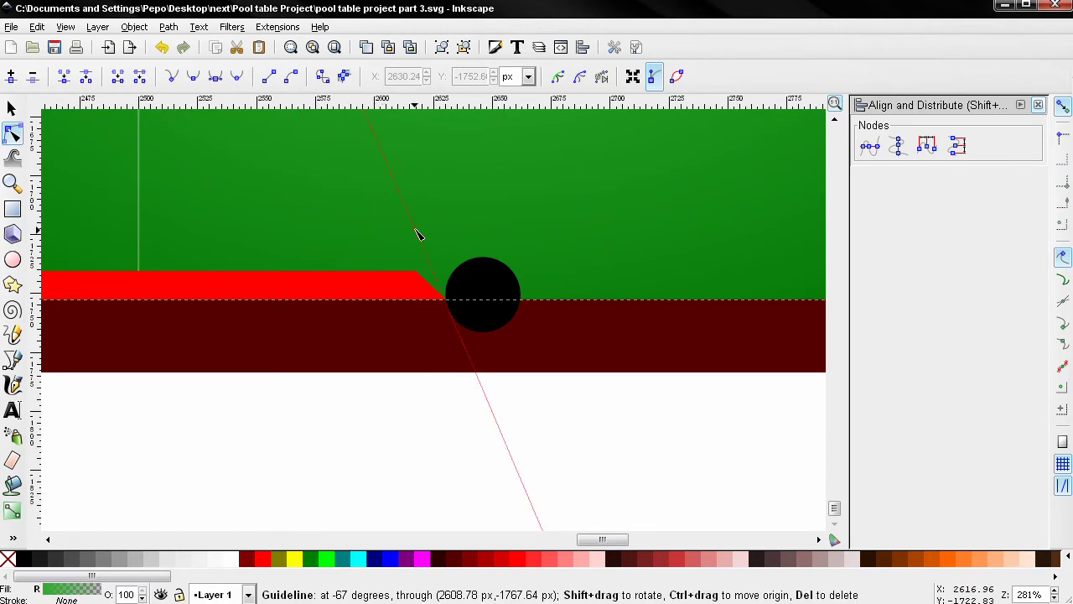
scroll(448, 307, up, 4)
scroll(447, 304, up, 4)
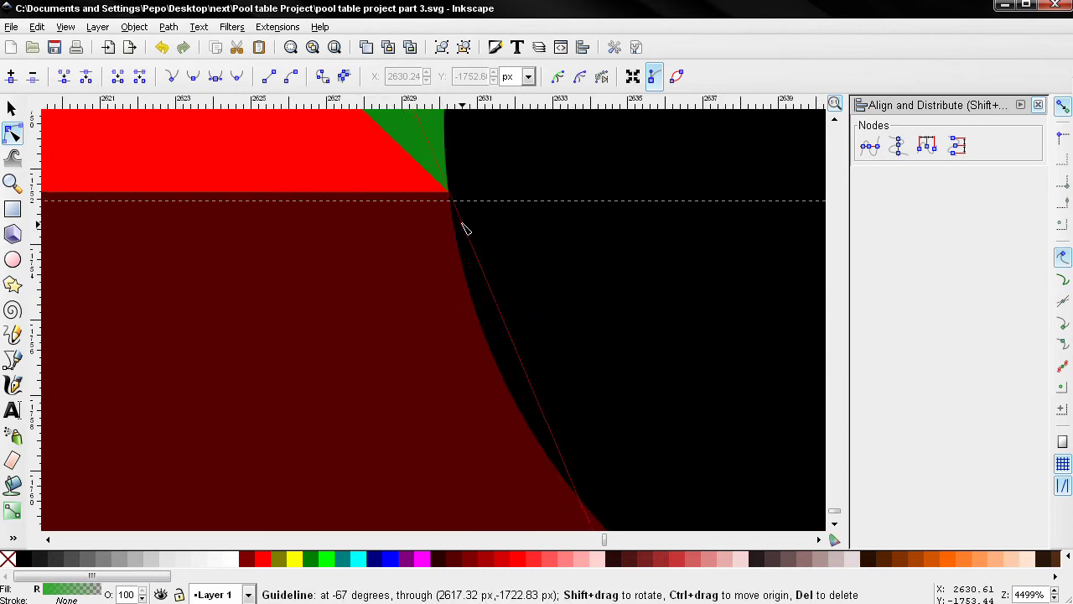
drag(371, 223, 400, 405)
scroll(402, 399, down, 2)
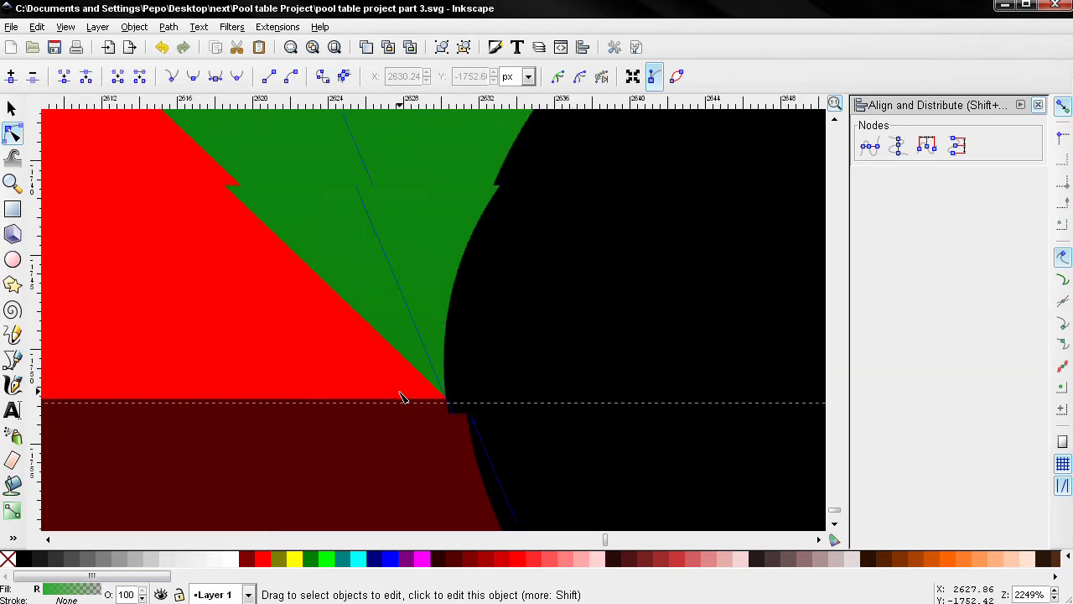
Step: Move the cushion's upper right node onto the -67° guide, keeping the top edge straight
click(286, 260)
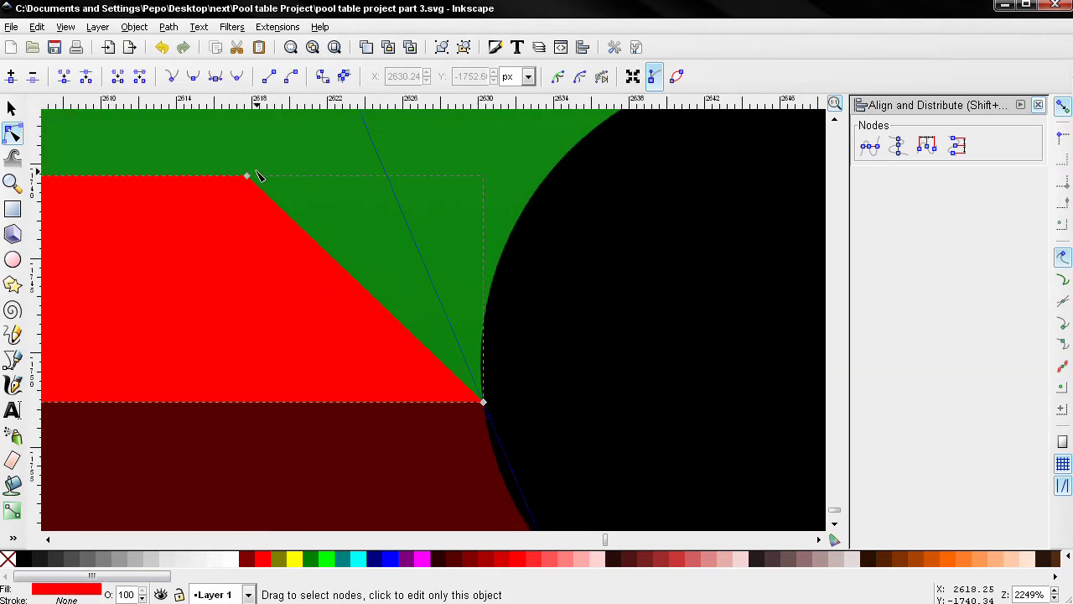
drag(295, 177, 385, 176)
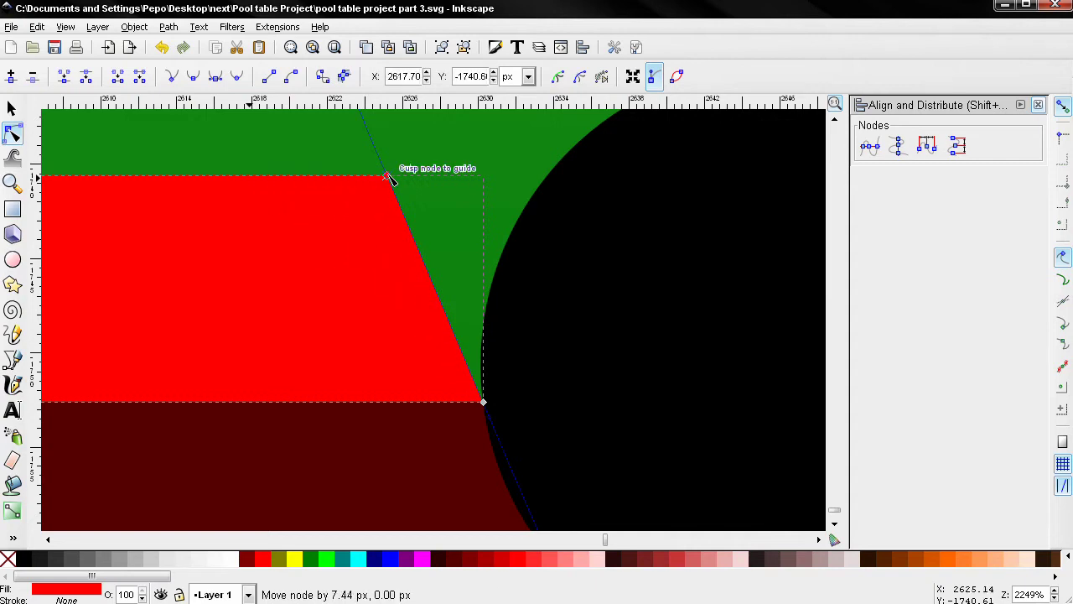
scroll(406, 260, down, 9)
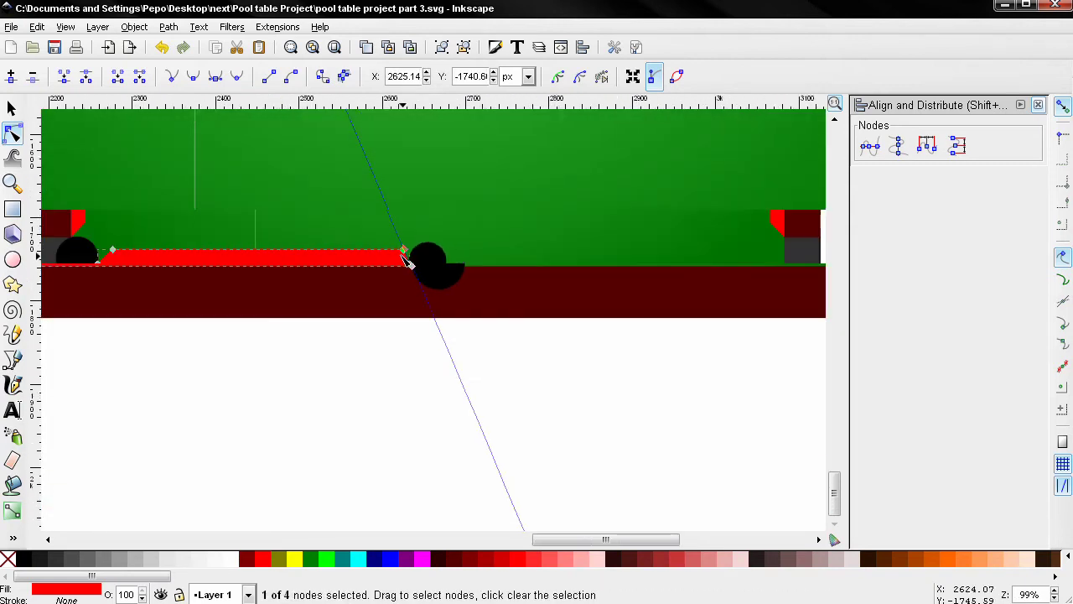
drag(307, 316, 302, 441)
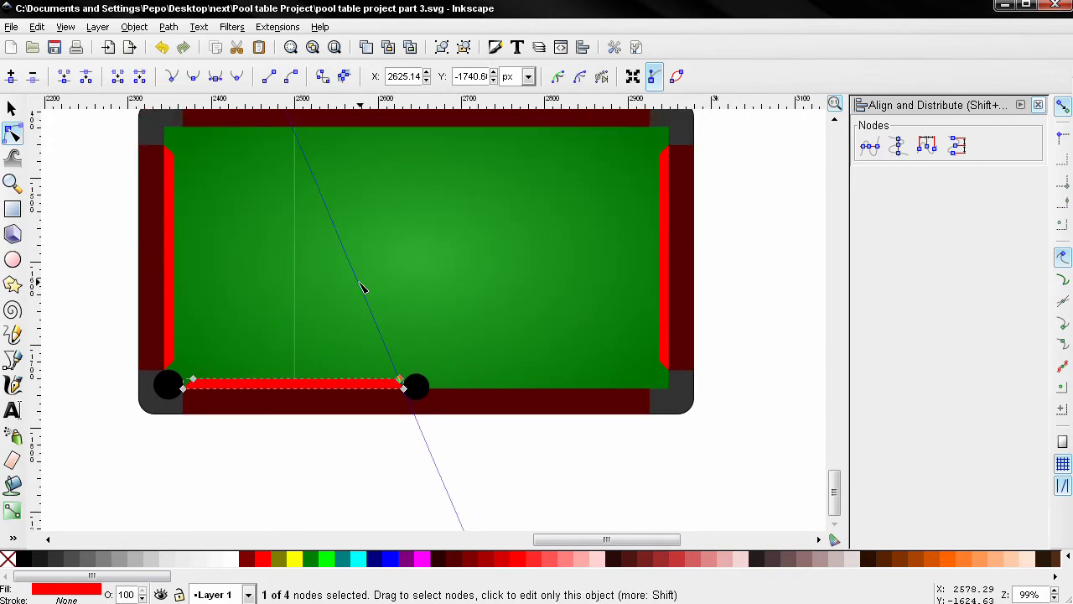
key(ctrl+z)
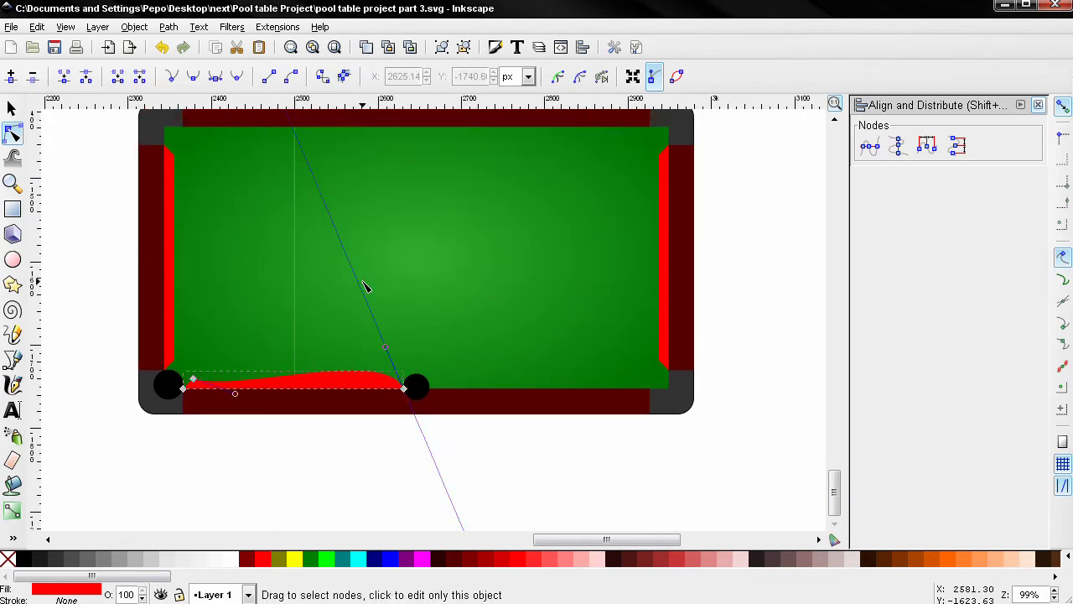
key(ctrl+shift+z)
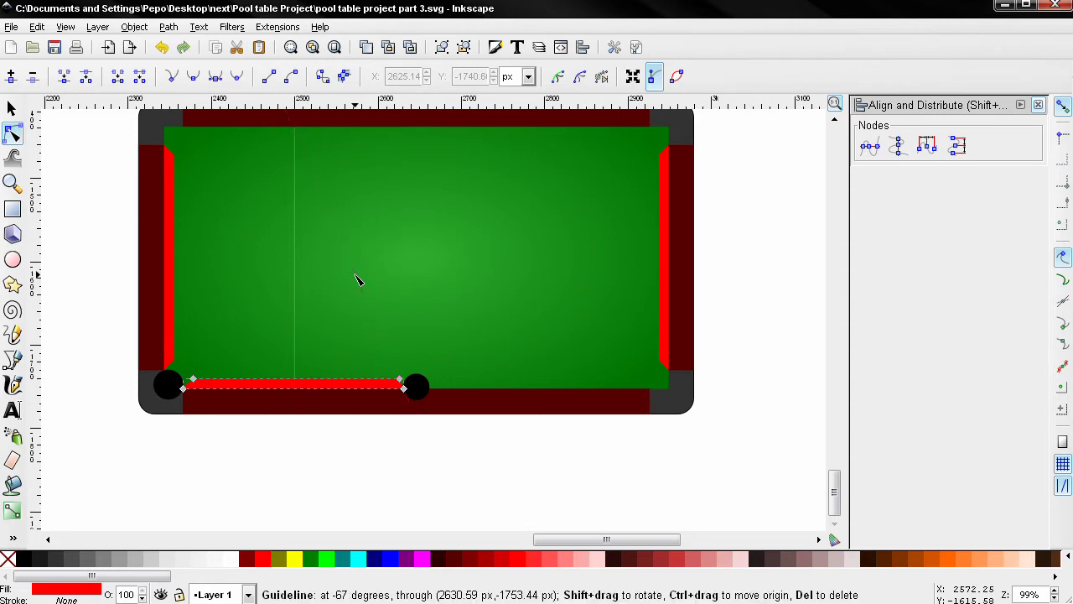
click(12, 108)
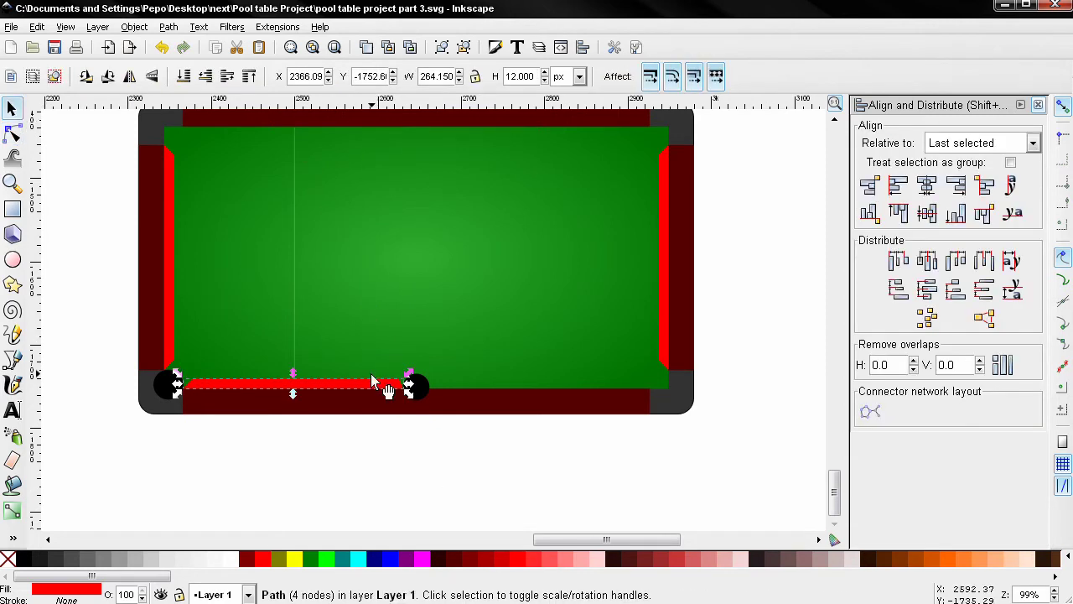
Step: Duplicate and horizontally flip the cushion, then slide it flush into the gap right of the middle pocket
key(ctrl)
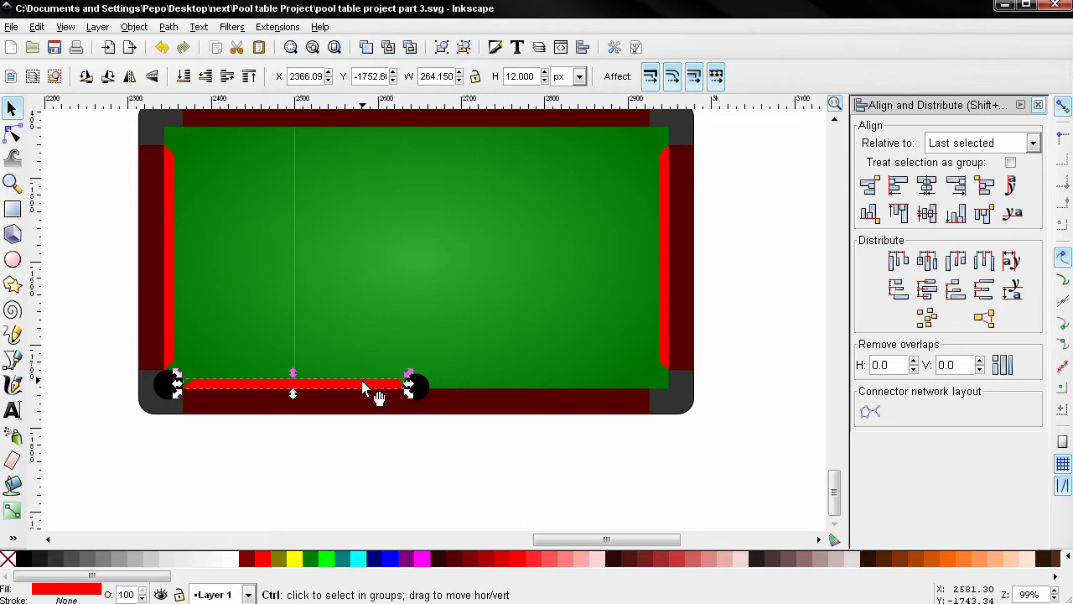
click(130, 78)
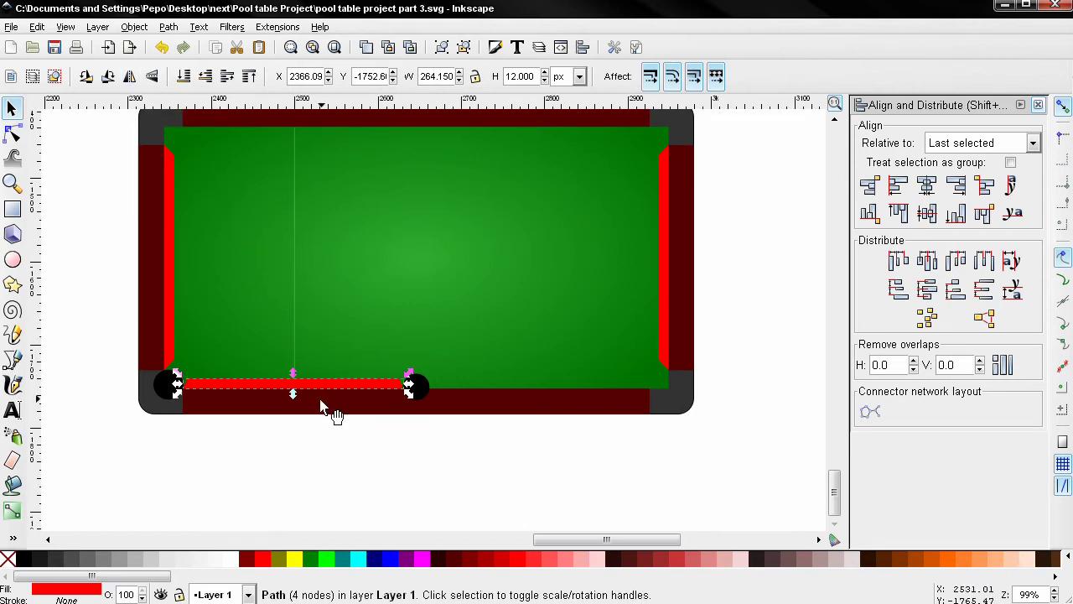
key(ctrl)
drag(323, 390, 574, 394)
scroll(439, 408, up, 7)
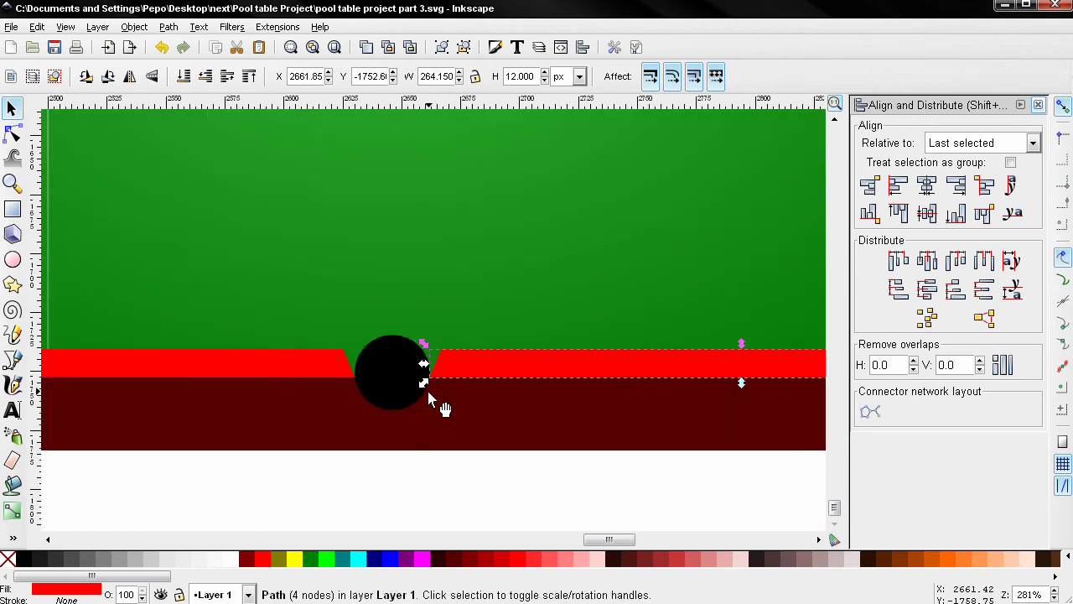
scroll(431, 383, up, 2)
drag(450, 355, 445, 354)
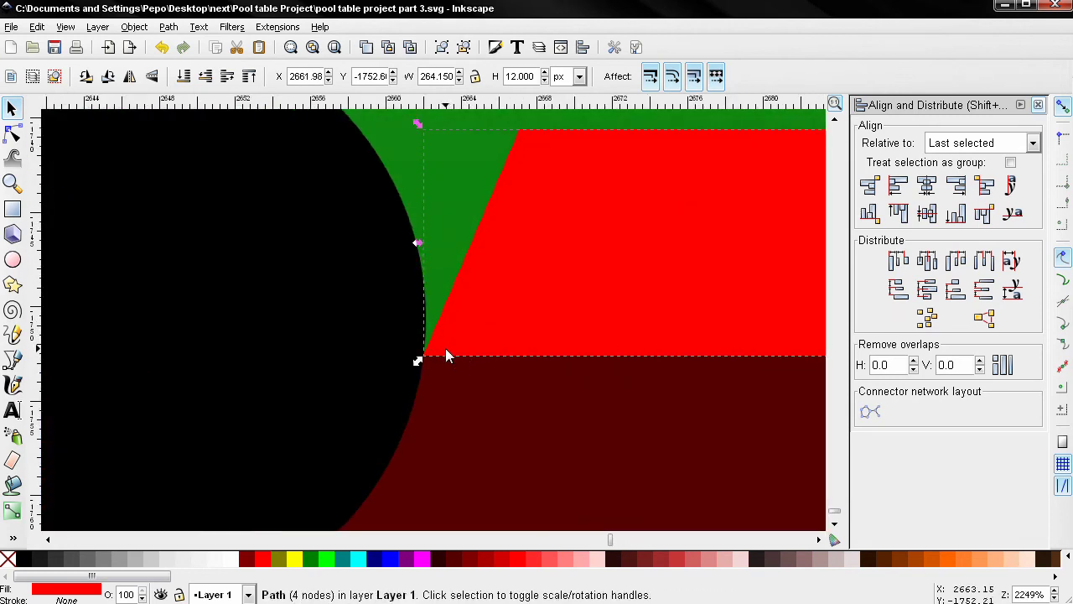
click(358, 260)
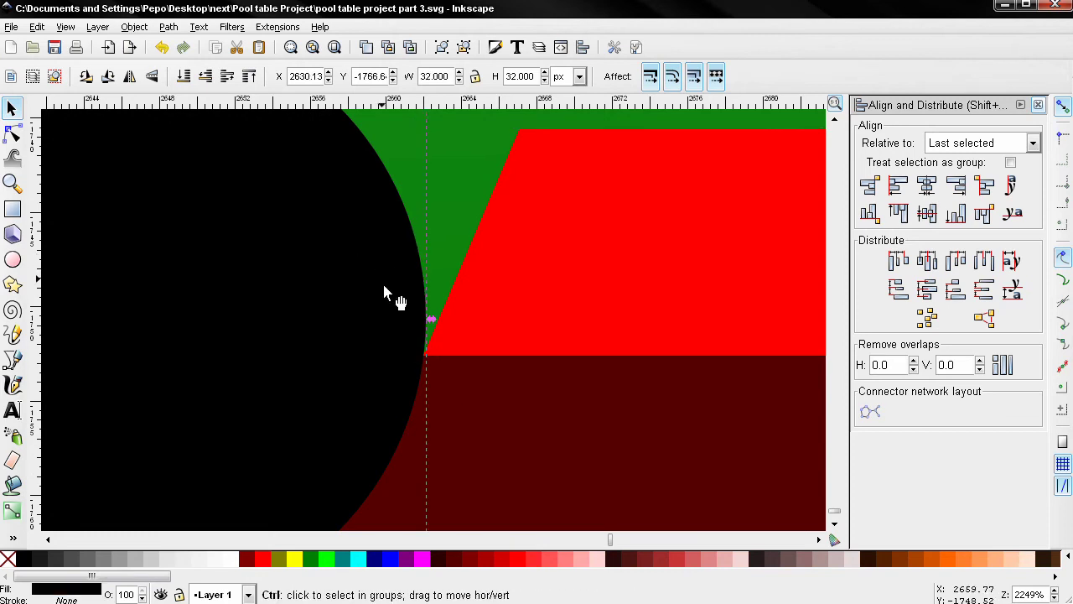
scroll(381, 285, down, 7)
scroll(402, 382, down, 3)
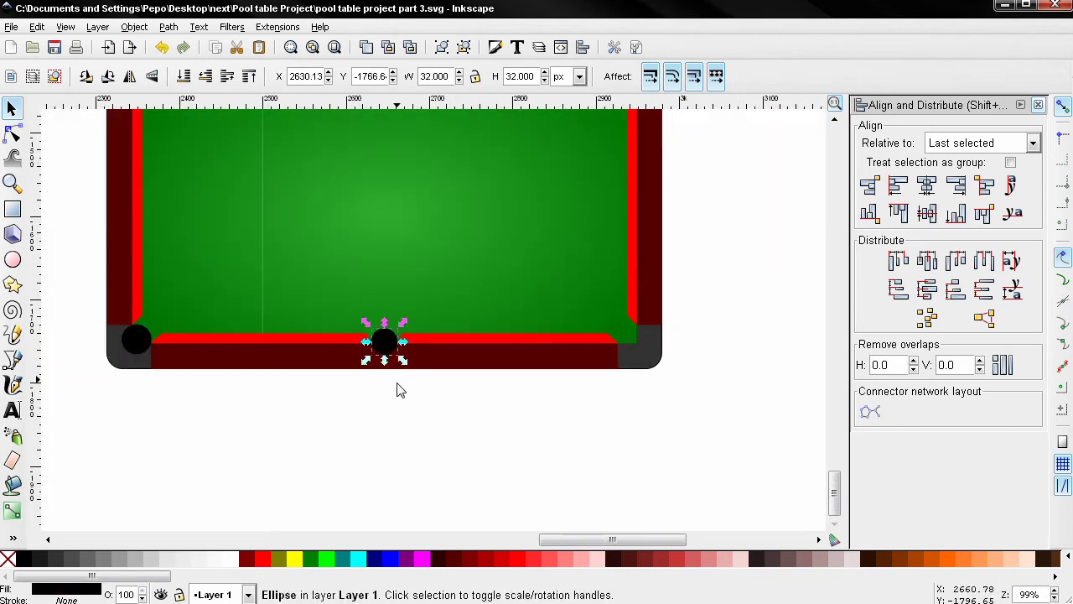
click(354, 378)
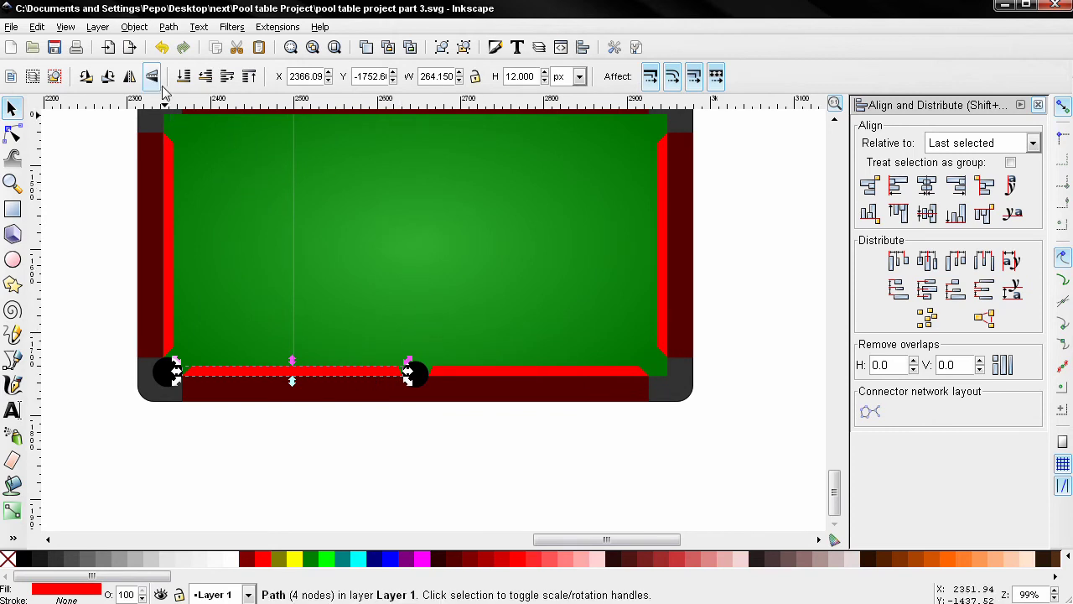
Step: Align the left and right cushion strips' top edges to the top rail's lower edge
scroll(126, 223, up, 2)
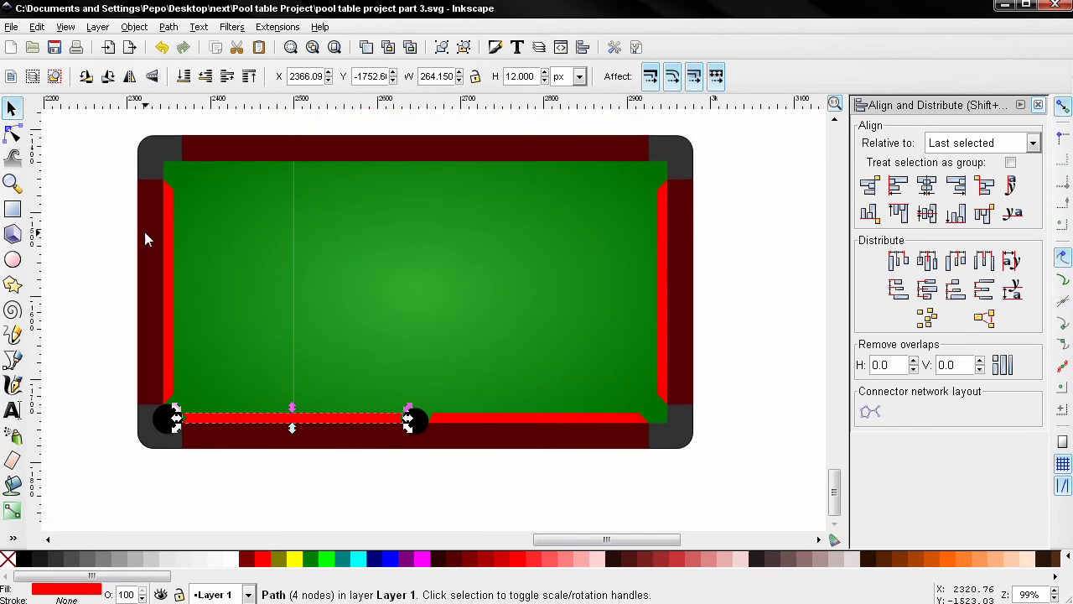
shift+click(234, 157)
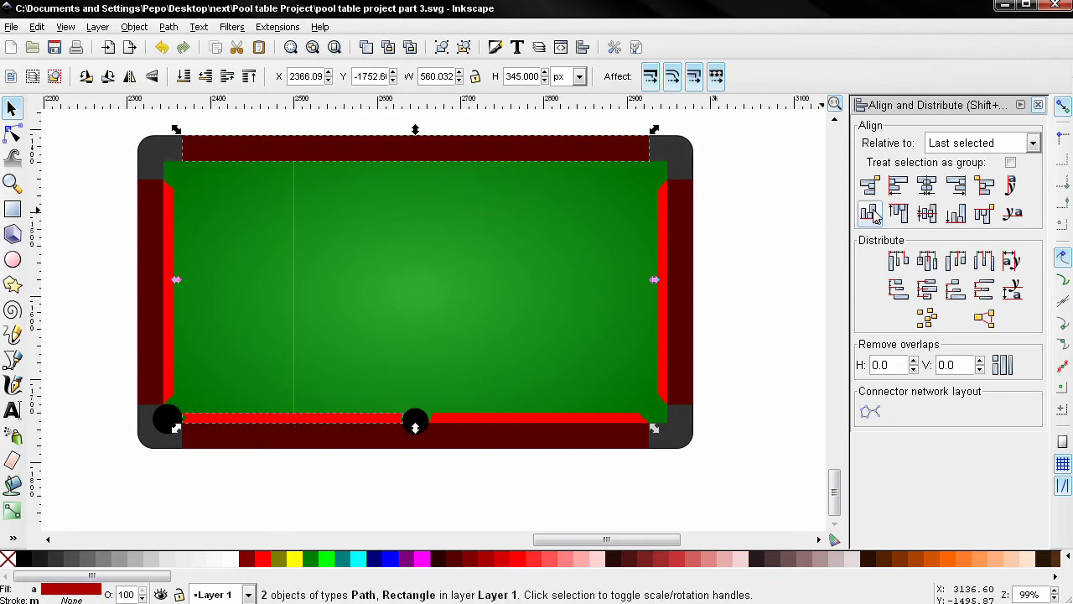
click(984, 215)
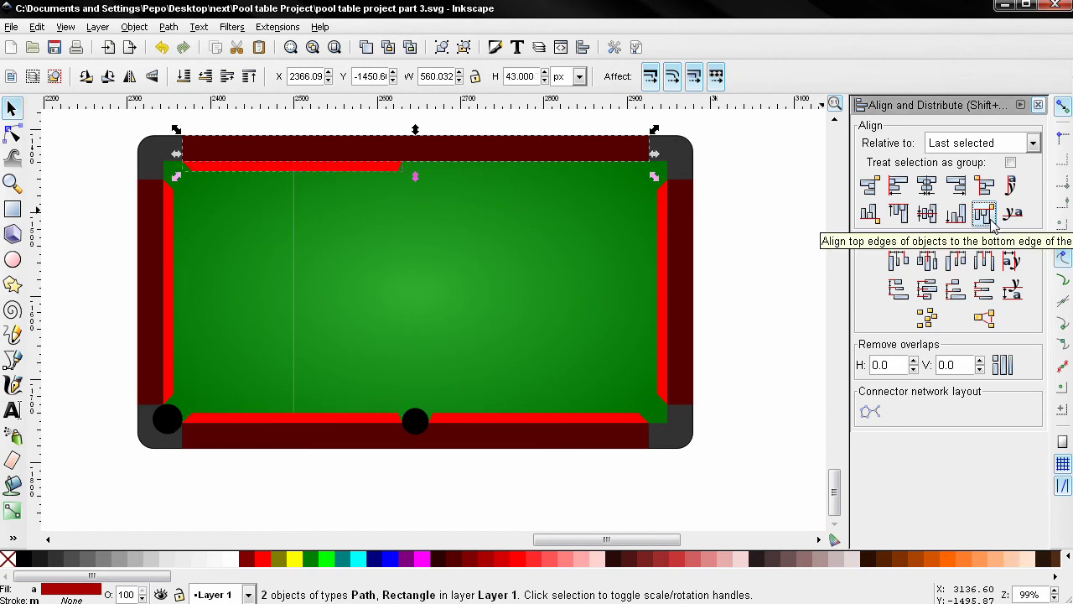
click(606, 423)
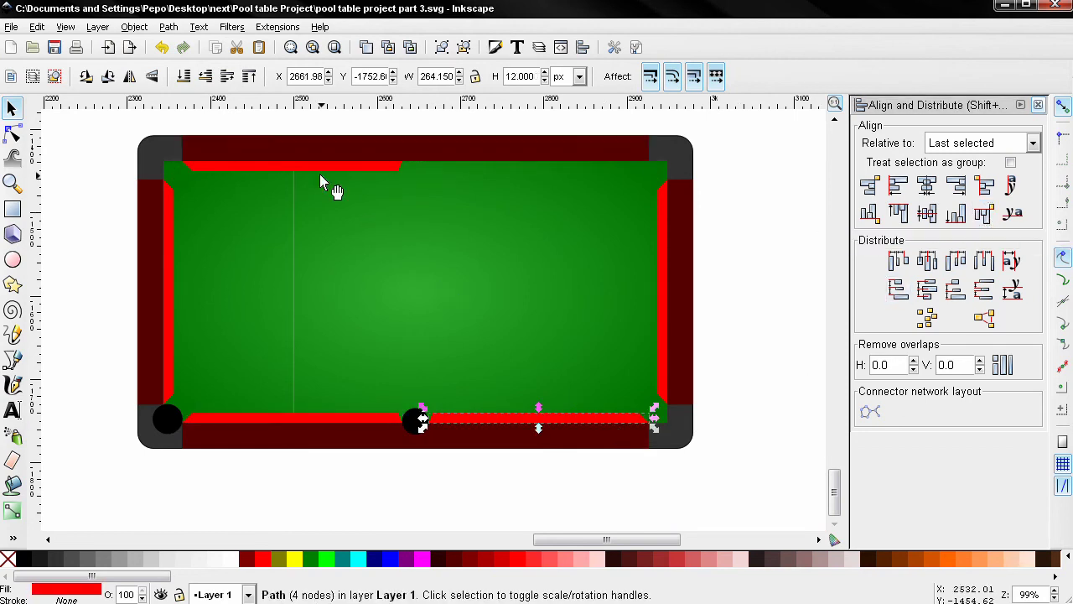
shift+click(500, 159)
click(983, 213)
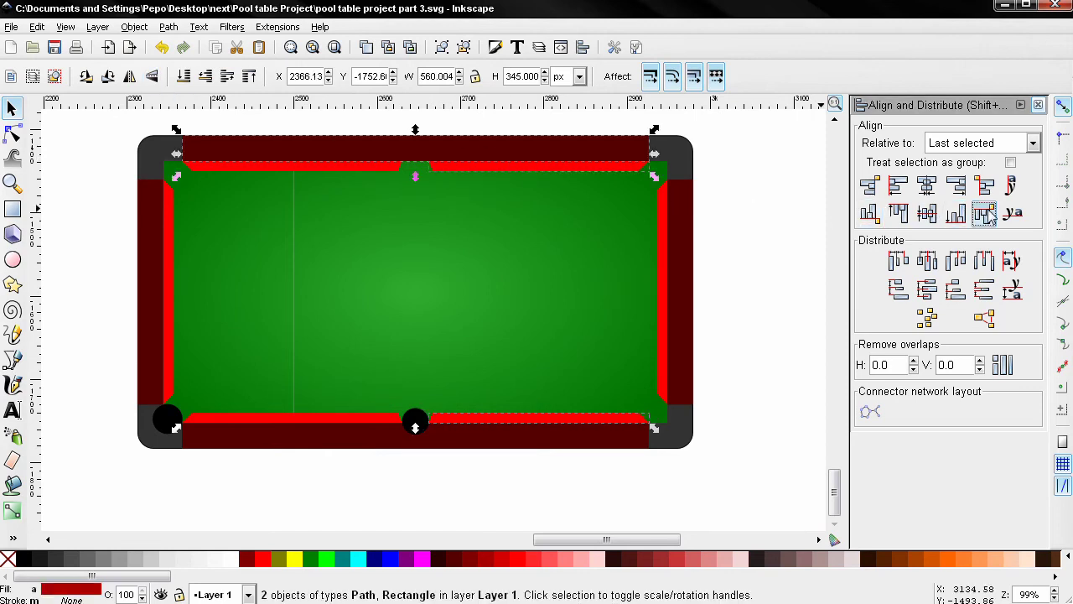
click(794, 271)
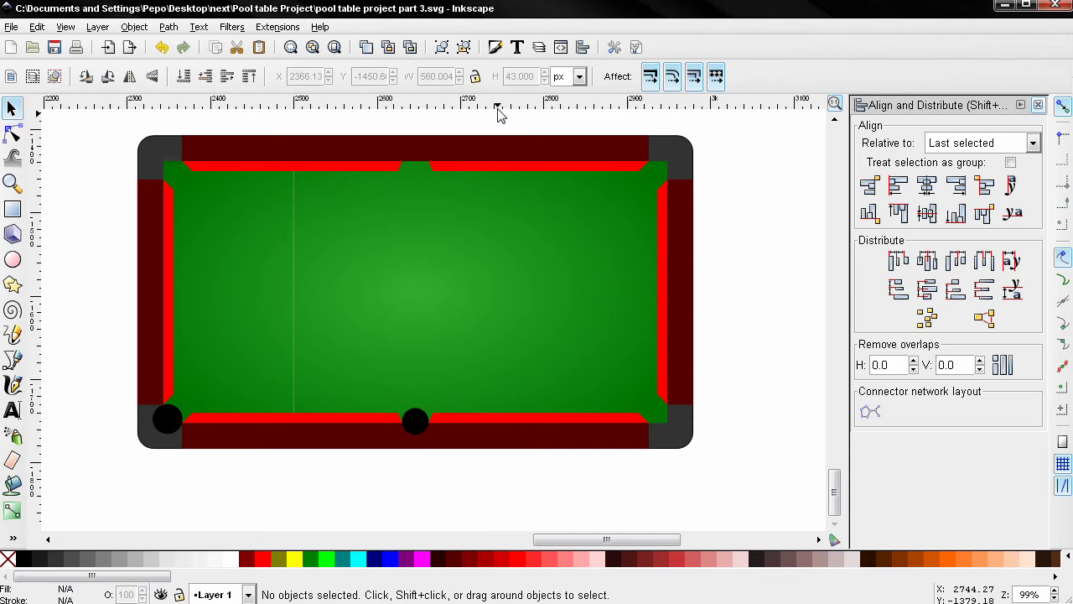
Step: Place a horizontal guide along the cushion strips' inner edge on the bottom rail
drag(496, 106, 493, 411)
scroll(435, 422, up, 9)
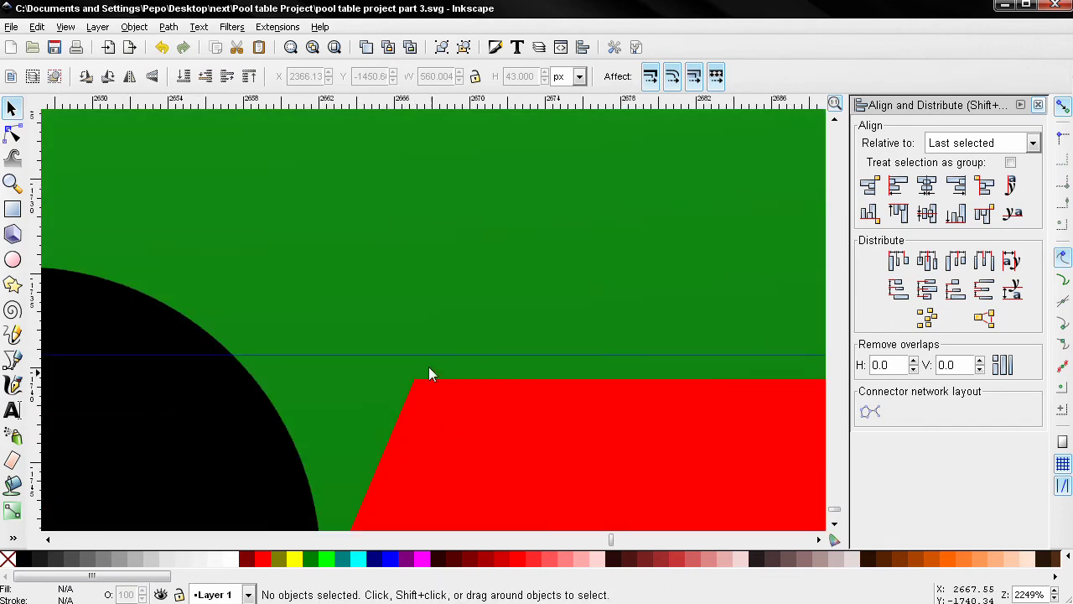
drag(437, 354, 437, 378)
scroll(415, 391, down, 6)
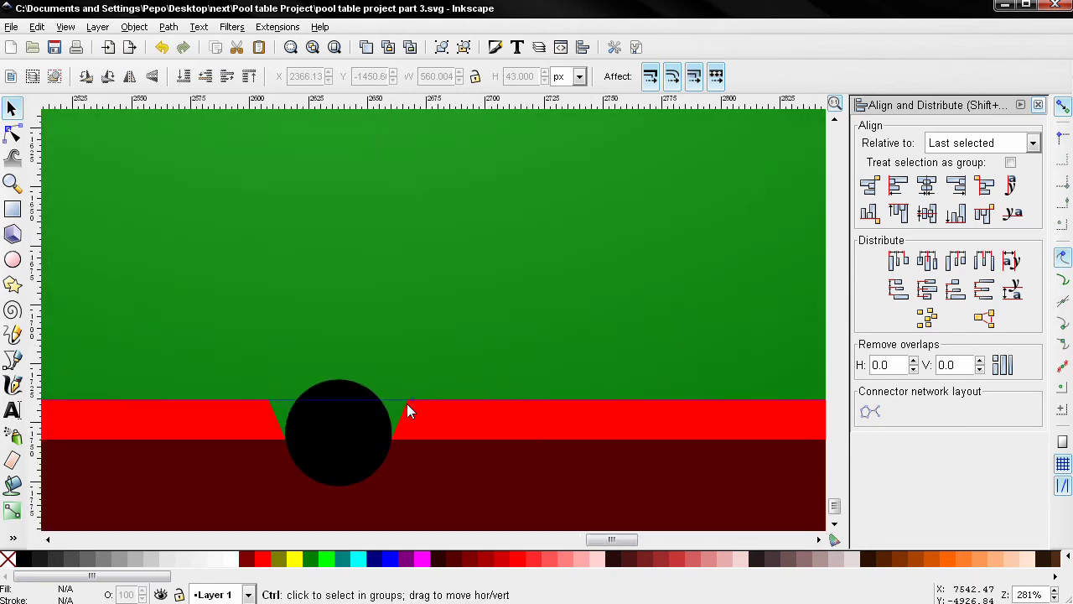
scroll(446, 388, up, 3)
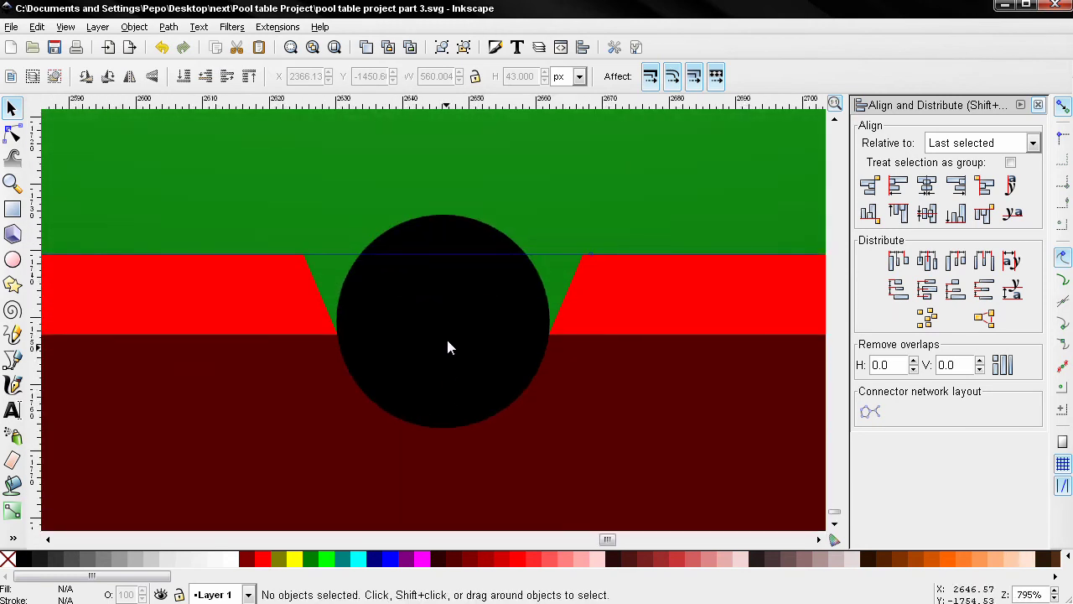
Step: Move the bottom middle pocket circle so its top sits on the guide
click(445, 336)
drag(447, 320, 445, 364)
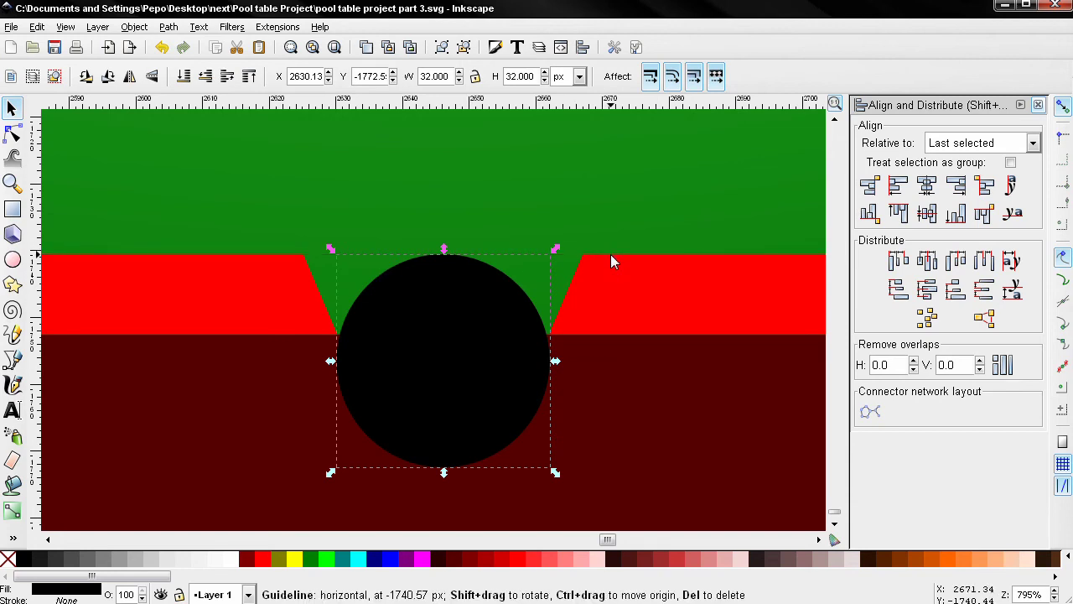
ctrl+scroll(610, 254, down, 6)
drag(607, 289, 462, 504)
click(453, 518)
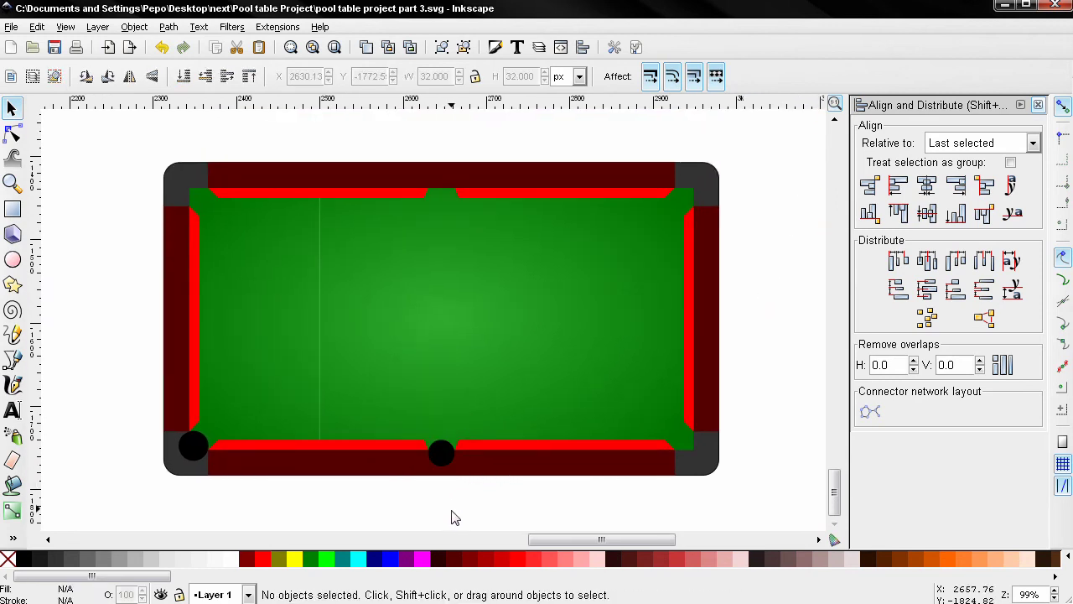
key(plus)
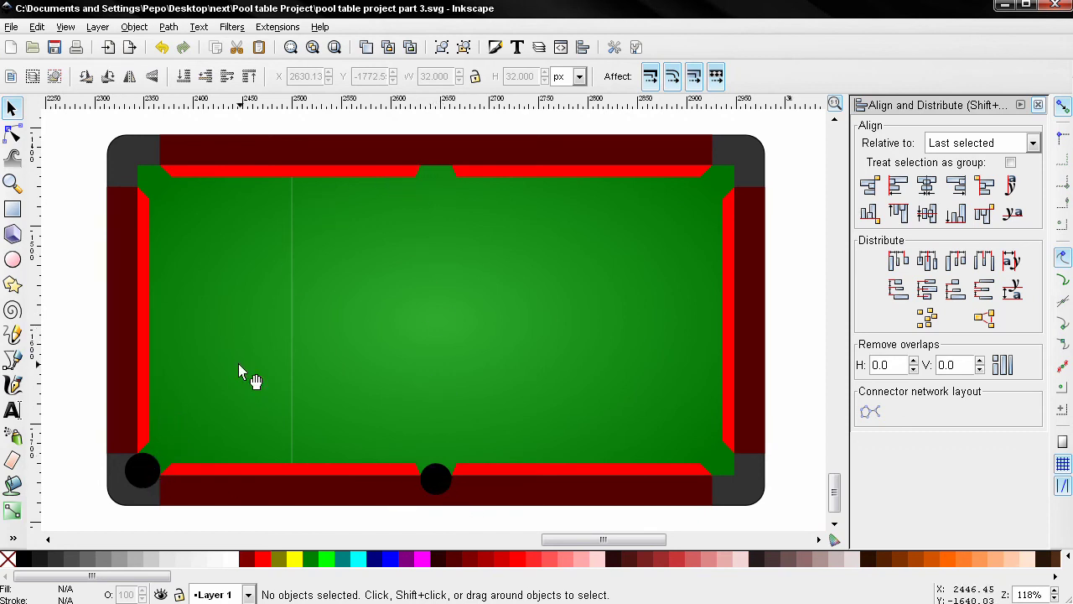
scroll(495, 324, down, 1)
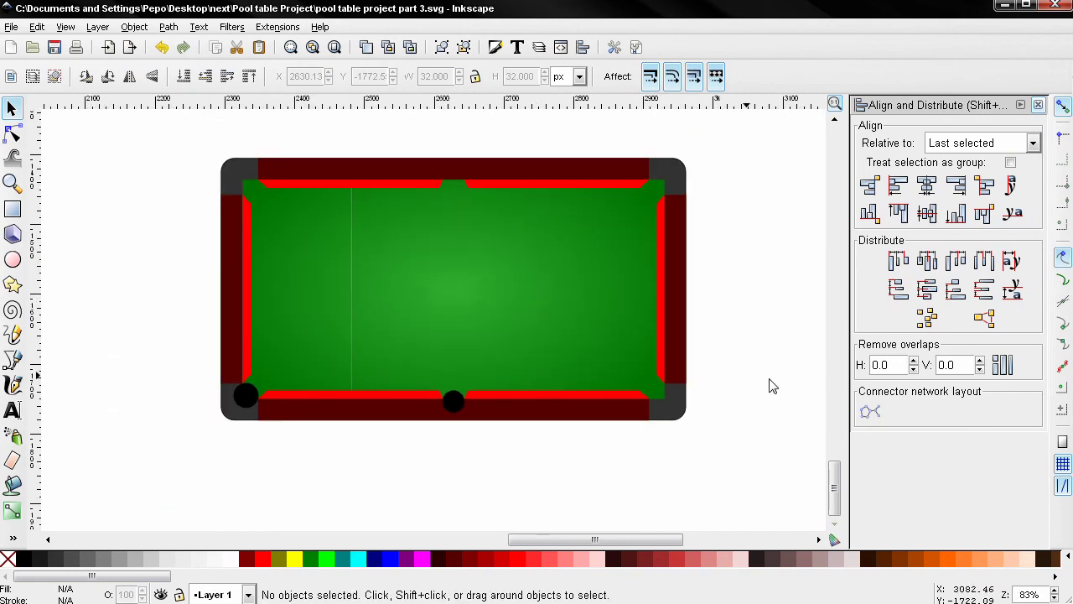
scroll(537, 335, right, 10)
ctrl+scroll(541, 408, up, 3)
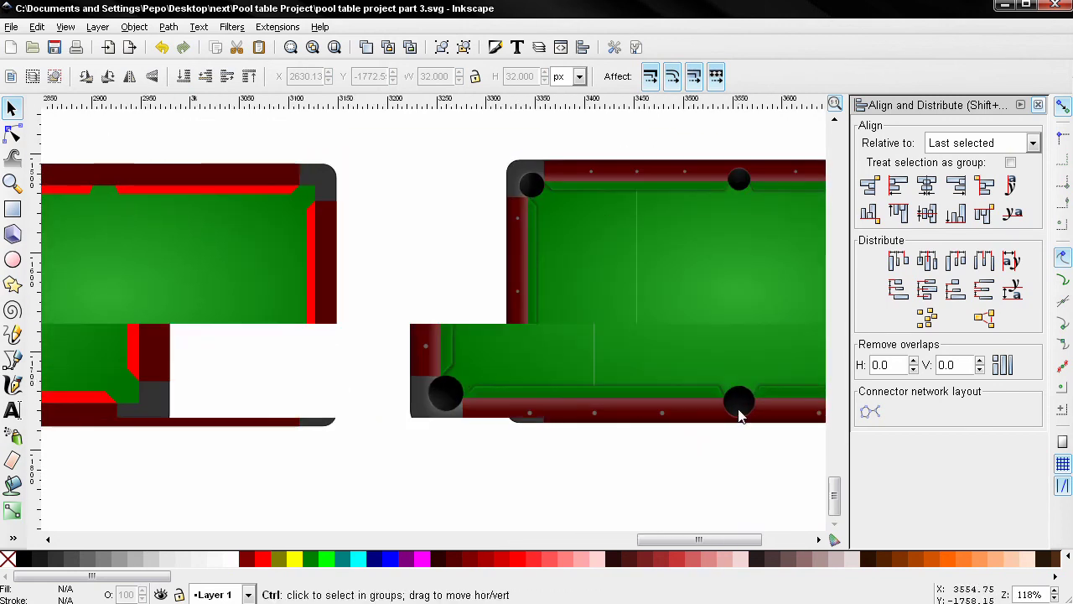
ctrl+scroll(738, 418, up, 1)
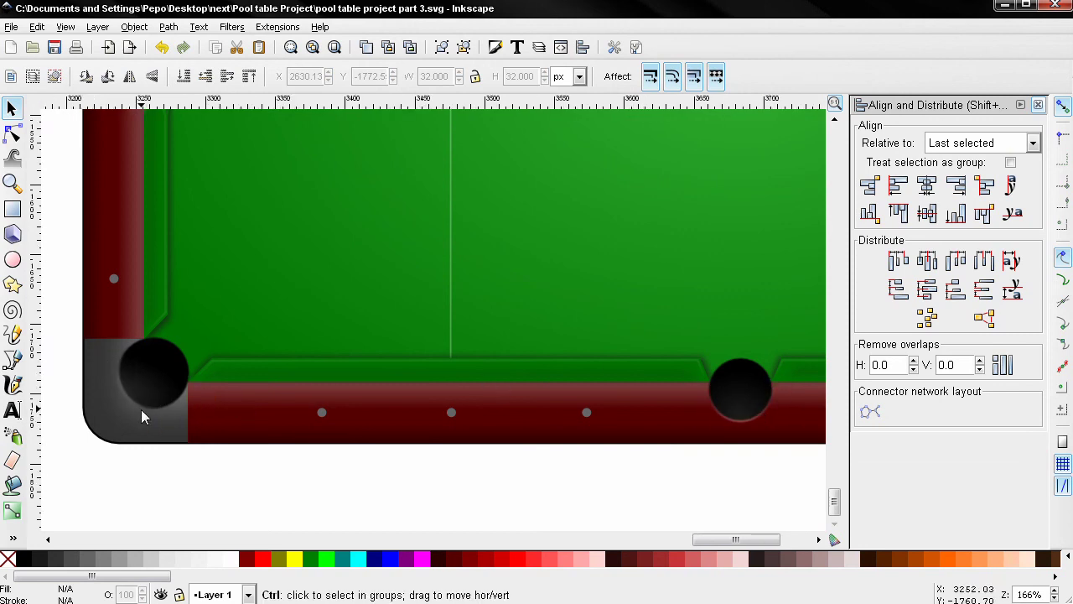
ctrl+scroll(141, 409, down, 3)
scroll(541, 408, left, 10)
scroll(540, 407, left, 10)
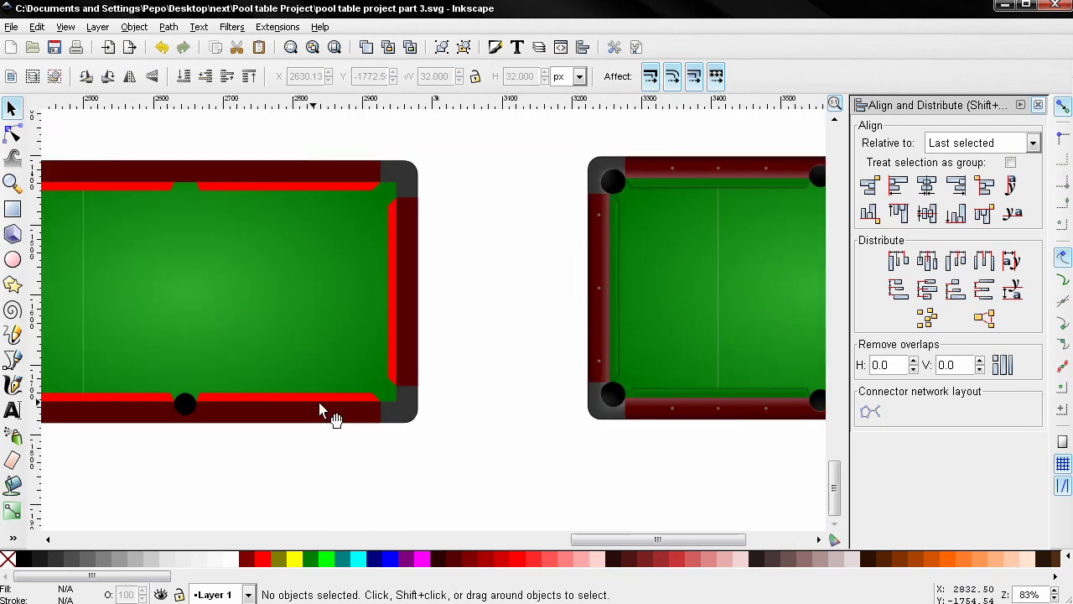
scroll(257, 319, down, 2)
scroll(249, 417, up, 3)
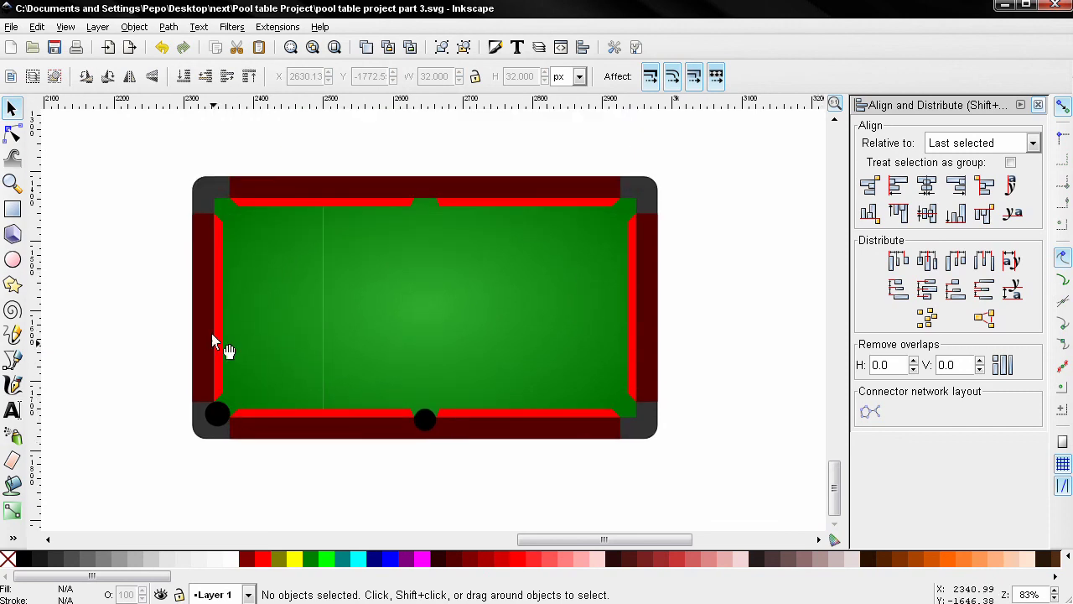